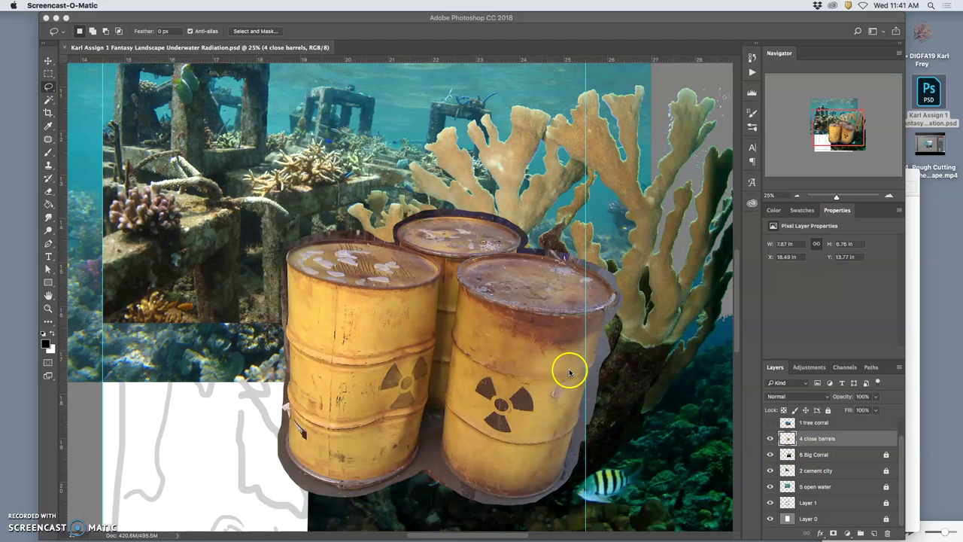
# - Select the barrels, invert the selection, and delete the wall-and-pipe backdrop from 4 close barrels
pyautogui.click(534, 253)
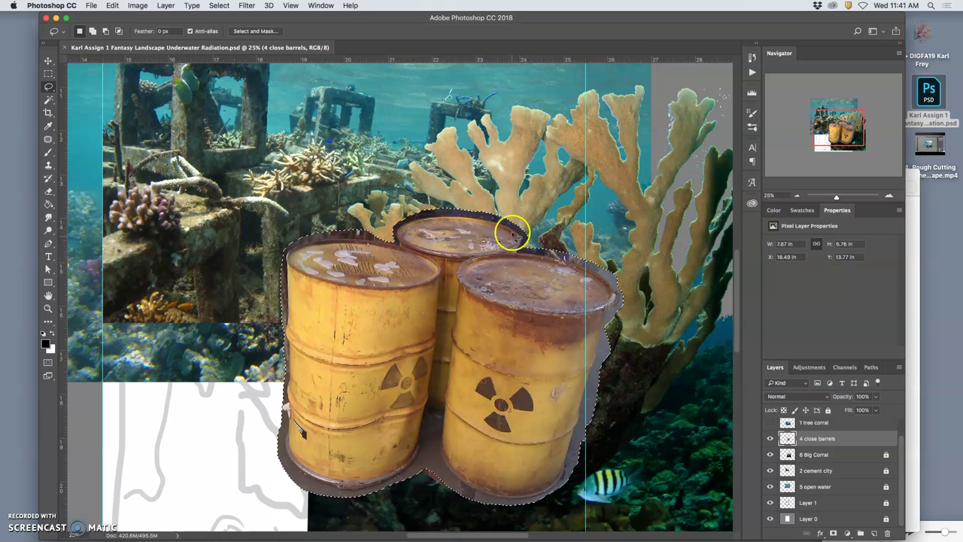
pyautogui.press('super+z')
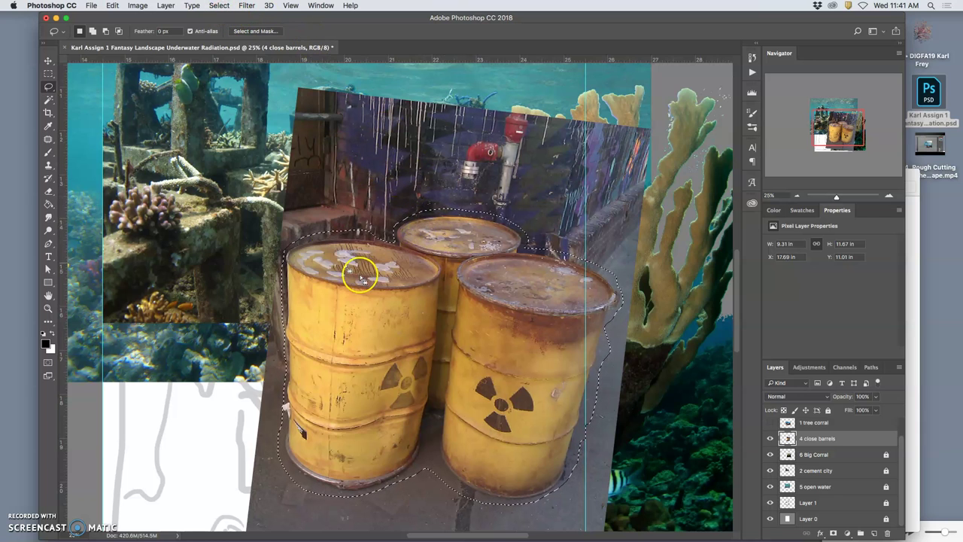
pyautogui.press('Delete')
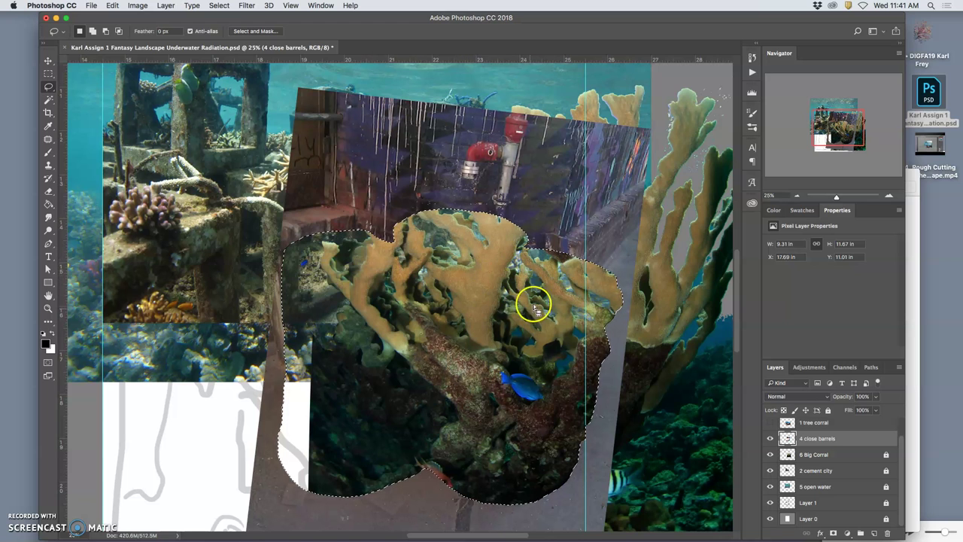
pyautogui.press('super+z')
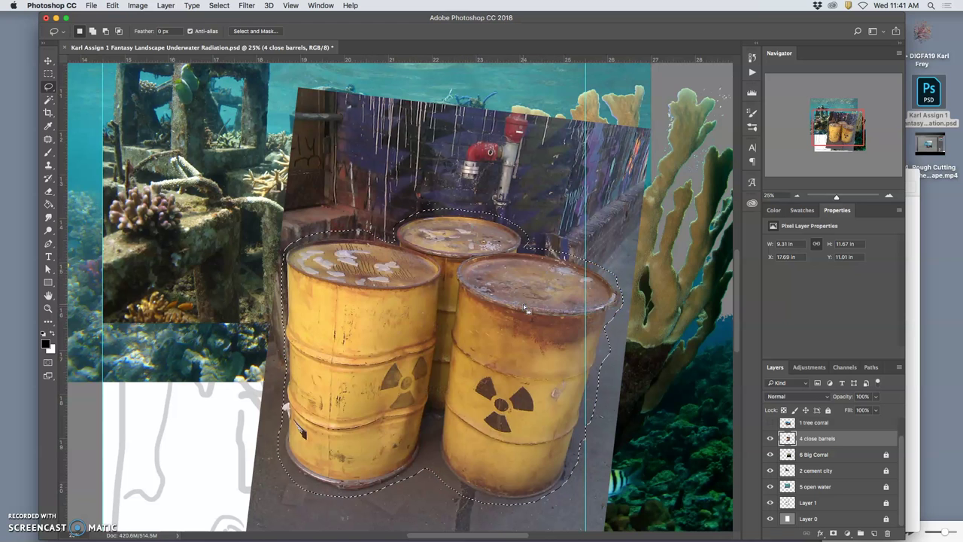
pyautogui.click(224, 7)
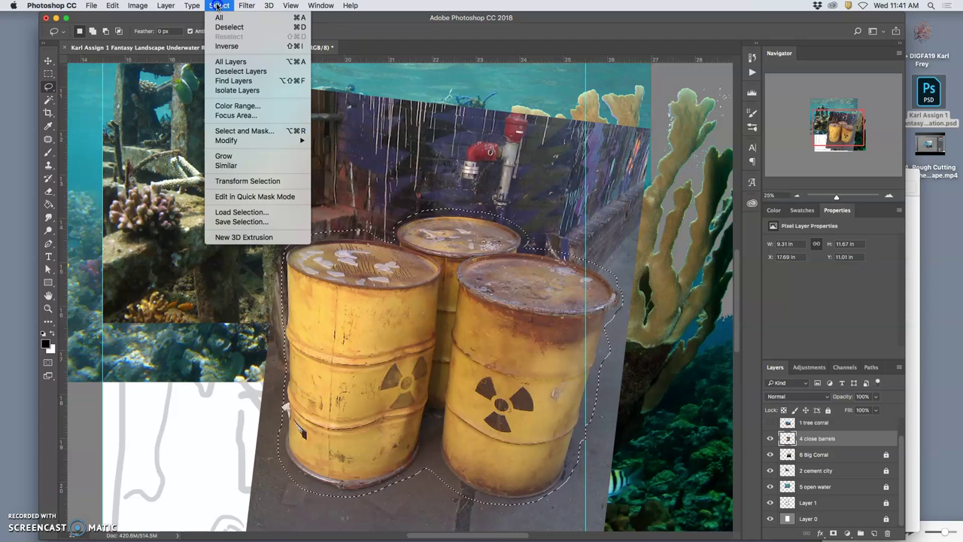
pyautogui.click(226, 47)
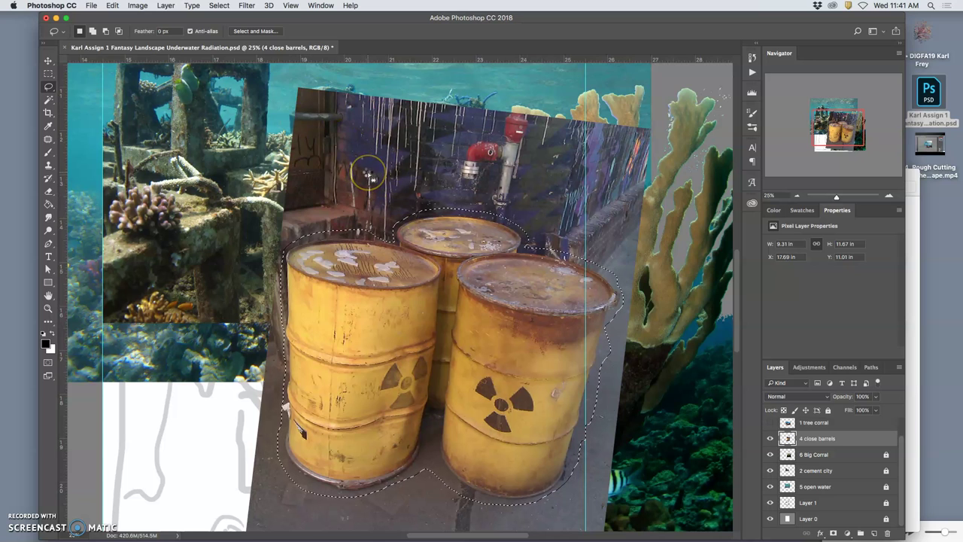
pyautogui.press('Delete')
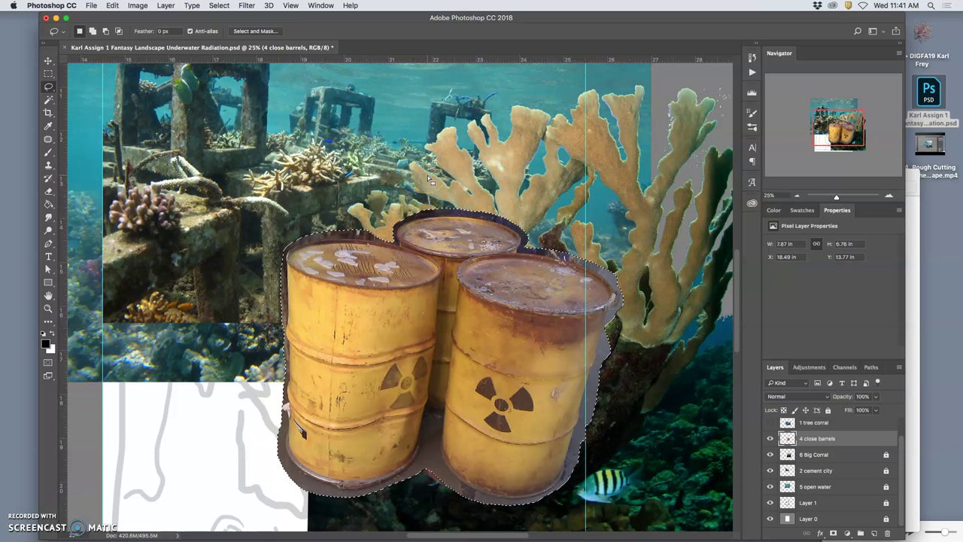
pyautogui.press('super+d')
pyautogui.click(466, 214)
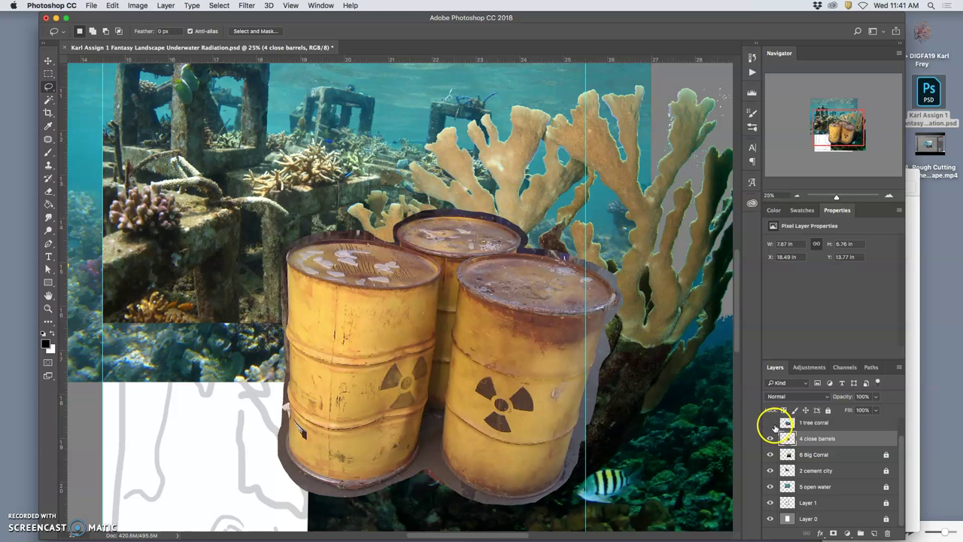
# - Make the 1 tree corral layer visible above the barrels
pyautogui.press('super+minus')
pyautogui.press('super+minus')
pyautogui.press('super+minus')
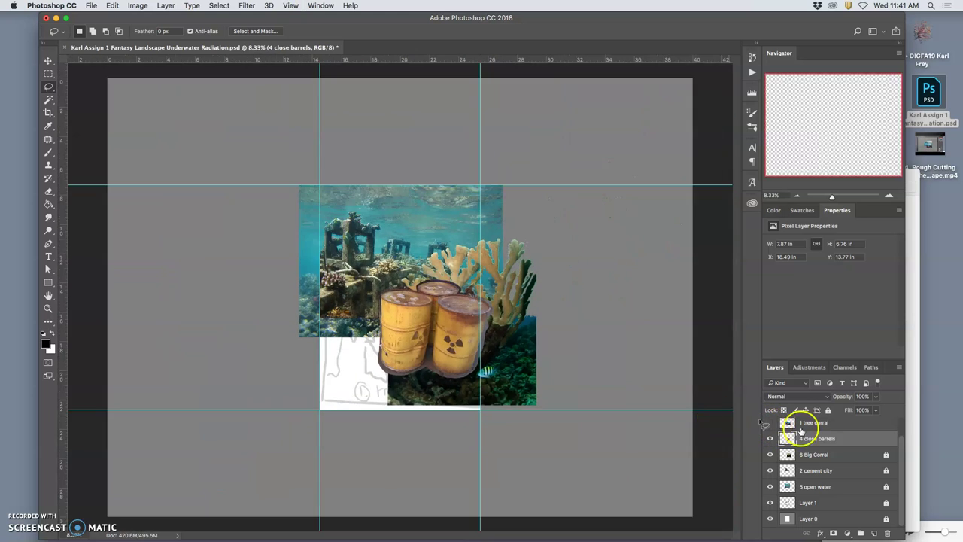
pyautogui.click(769, 423)
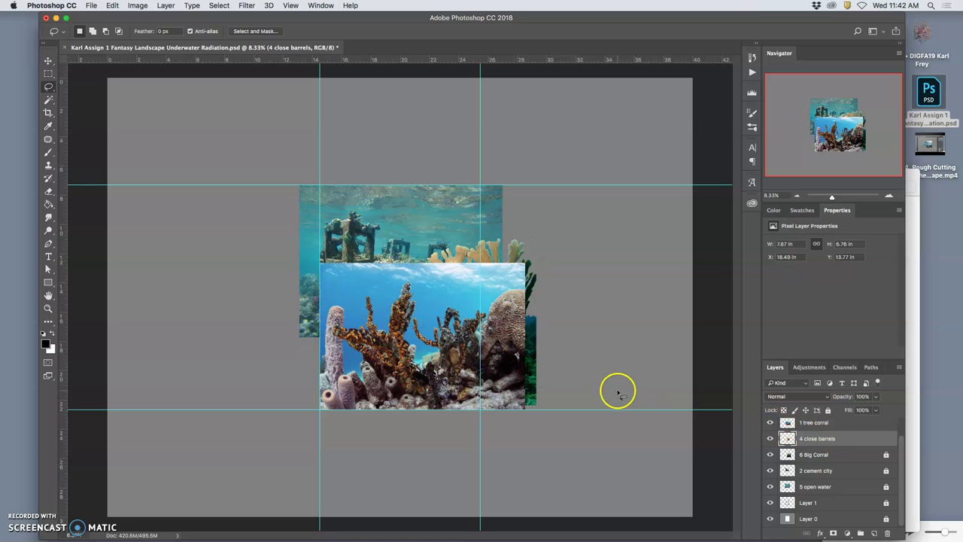
pyautogui.press('super+plus')
pyautogui.press('super+plus')
pyautogui.press('super+plus')
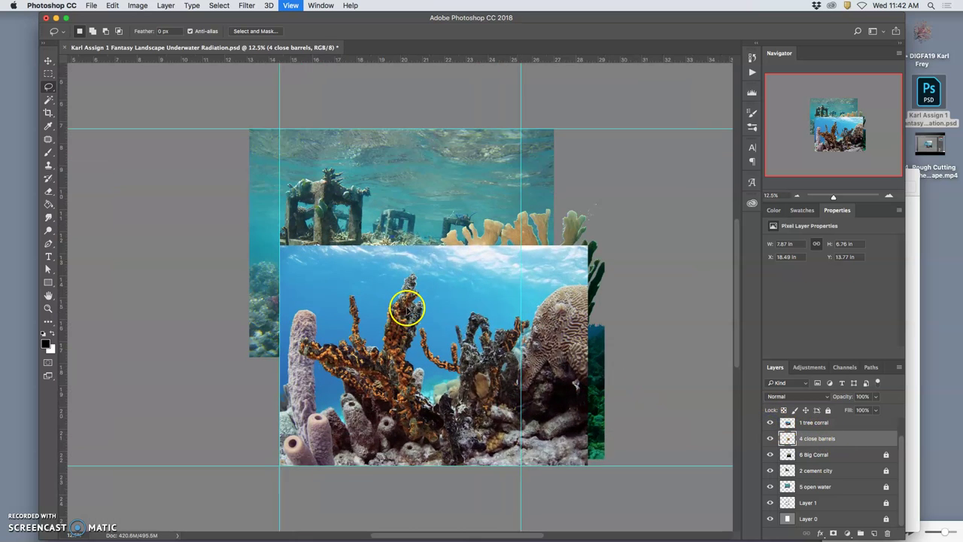
pyautogui.scroll(-2, 419, 310)
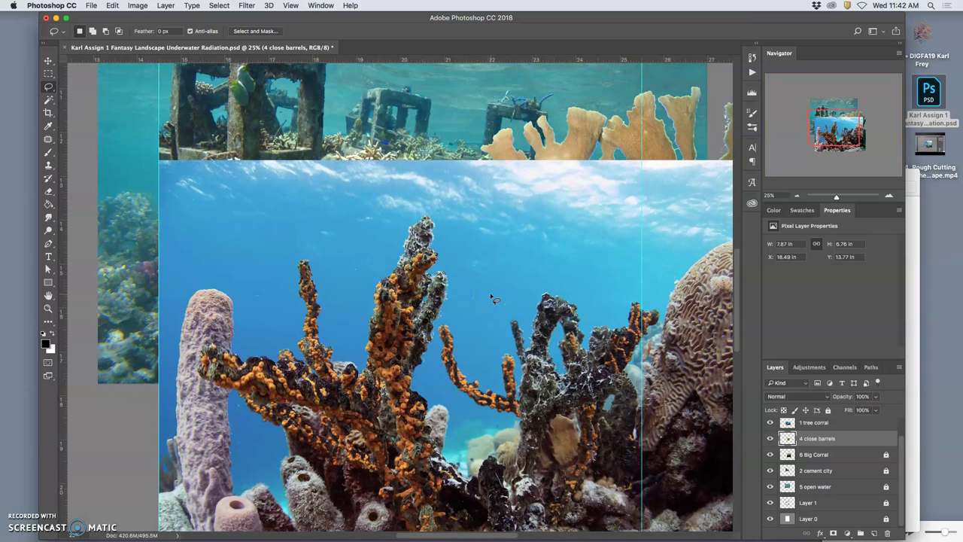
# - Choose the Magic Wand, lock the 4 close barrels layer, and return to 1 tree corral
pyautogui.click(49, 100)
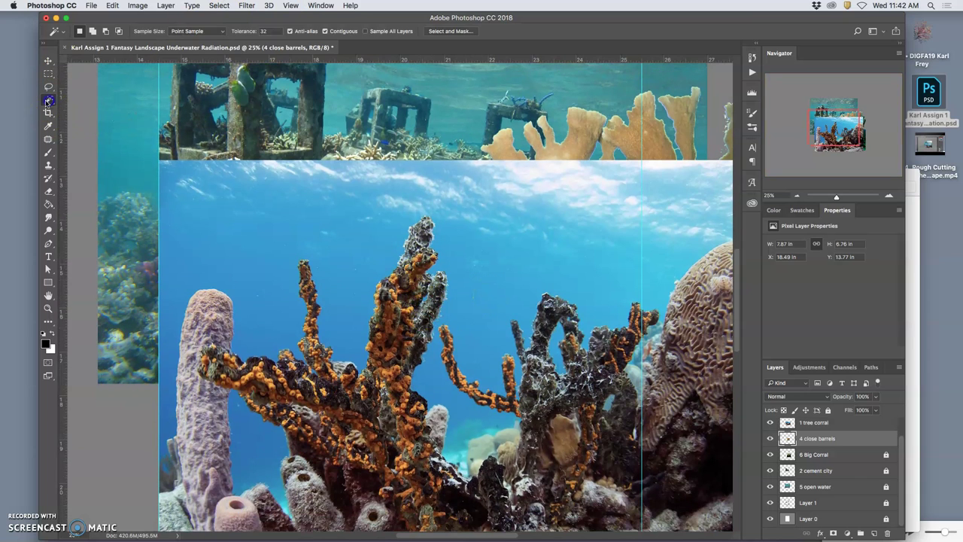
pyautogui.click(216, 237)
pyautogui.click(828, 427)
pyautogui.click(831, 441)
pyautogui.click(828, 409)
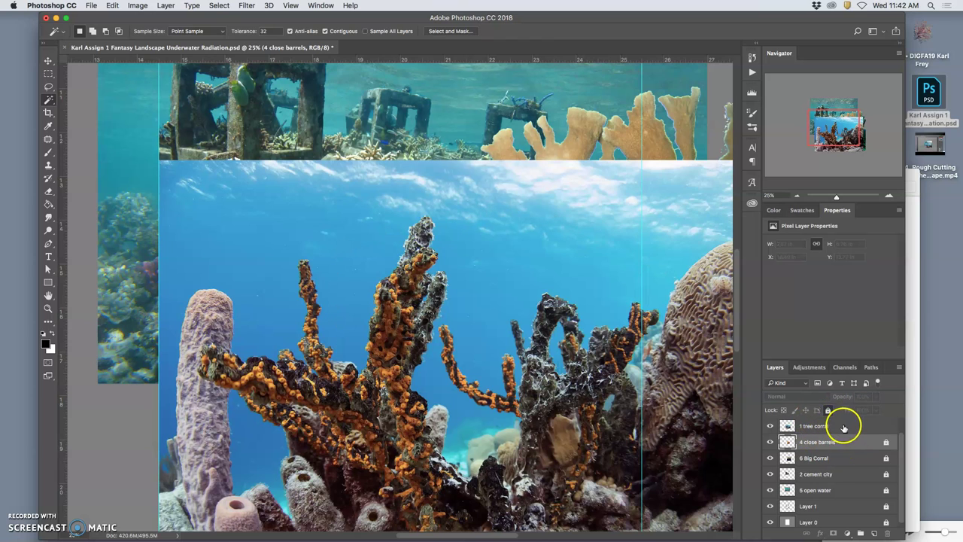
pyautogui.click(846, 426)
# - Magic Wand-select the open blue water around the coral, including beside the purple sponge
pyautogui.click(337, 253)
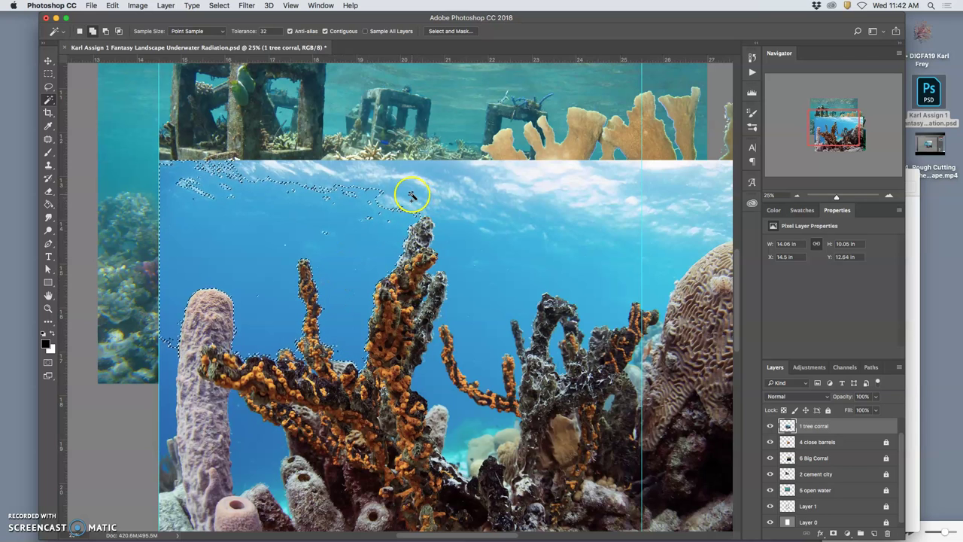
pyautogui.keyDown('shift'); pyautogui.click(410, 198); pyautogui.keyUp('shift')
pyautogui.keyDown('shift'); pyautogui.click(454, 232); pyautogui.keyUp('shift')
pyautogui.keyDown('shift'); pyautogui.click(413, 203); pyautogui.keyUp('shift')
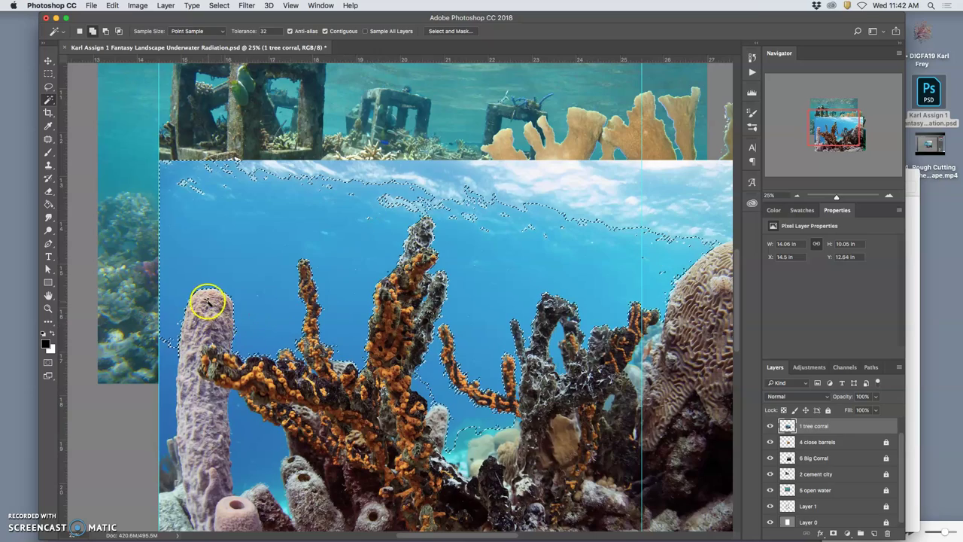
pyautogui.click(212, 362)
# - At 200% zoom, subtract the water-selection specks sitting on the purple sponge
pyautogui.press('super+plus')
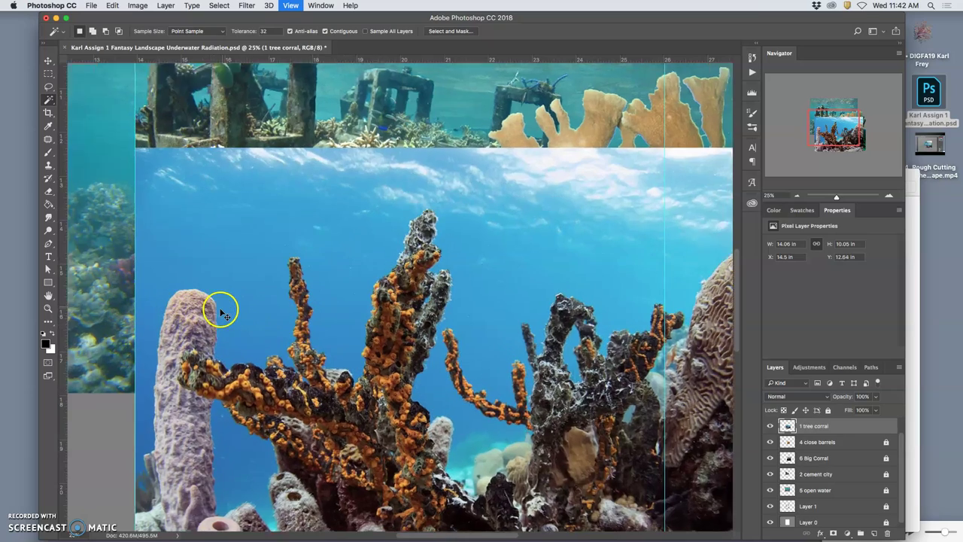
pyautogui.press('super+plus')
pyautogui.press('super+plus')
pyautogui.press('super+plus')
pyautogui.press('super+plus')
pyautogui.press('super+plus')
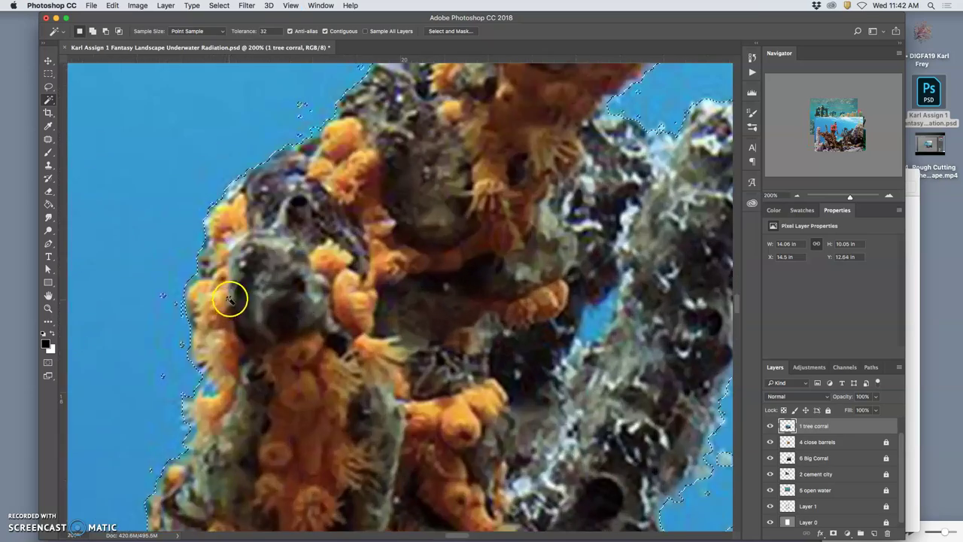
pyautogui.moveTo(227, 289); pyautogui.dragTo(543, 246)
pyautogui.moveTo(188, 226); pyautogui.dragTo(419, 221)
pyautogui.keyDown('alt'); pyautogui.click(408, 221); pyautogui.keyUp('alt')
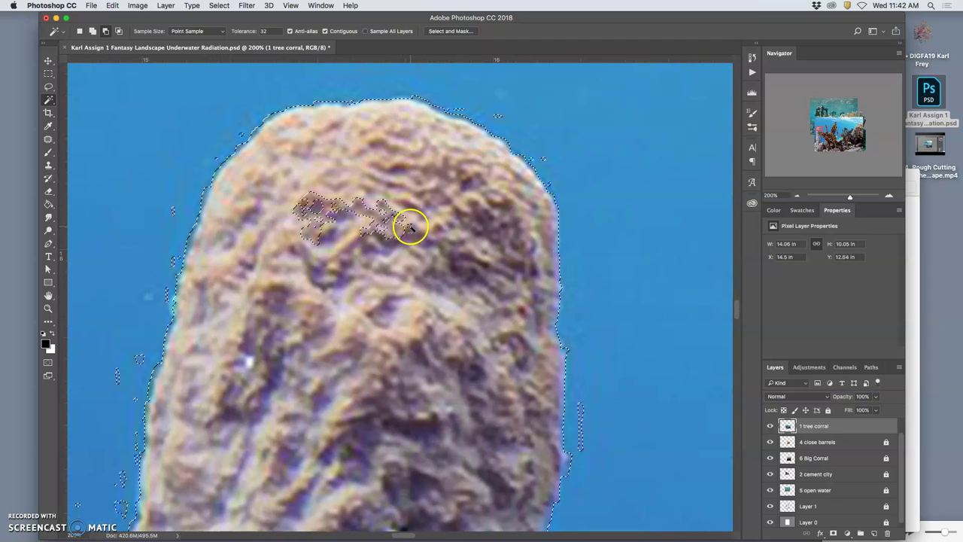
pyautogui.keyDown('alt'); pyautogui.click(335, 208); pyautogui.keyUp('alt')
pyautogui.keyDown('alt'); pyautogui.click(319, 209); pyautogui.keyUp('alt')
pyautogui.keyDown('alt'); pyautogui.click(303, 204); pyautogui.keyUp('alt')
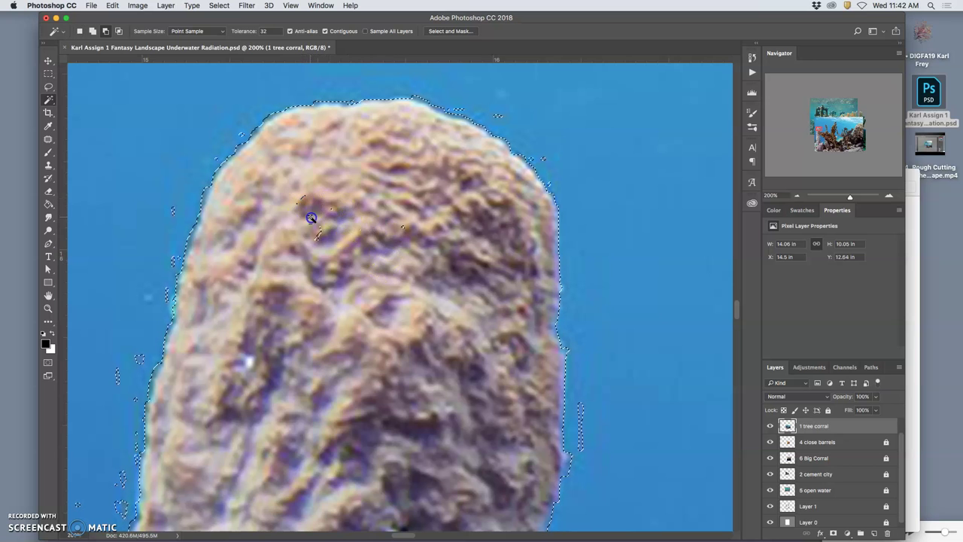
pyautogui.keyDown('alt'); pyautogui.click(297, 231); pyautogui.keyUp('alt')
# - Lasso-smooth the selection along the sponge's left, top and upper-right edges
pyautogui.click(49, 87)
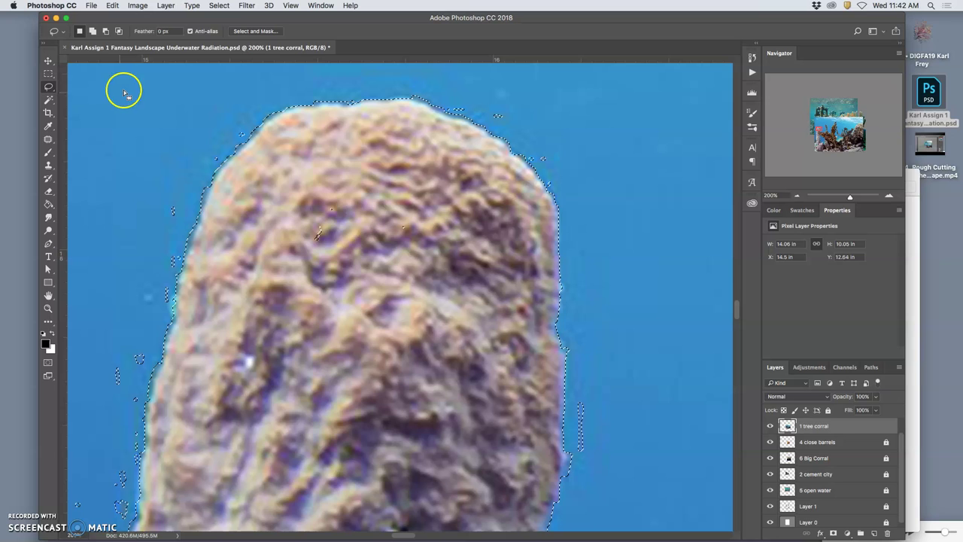
pyautogui.keyDown('alt'); pyautogui.click(349, 169); pyautogui.keyUp('alt')
pyautogui.moveTo(349, 169)
pyautogui.mouseDown()
pyautogui.moveTo(344, 286)
pyautogui.moveTo(424, 254)
pyautogui.moveTo(415, 172)
pyautogui.moveTo(354, 170)
pyautogui.mouseUp()
pyautogui.moveTo(263, 93); pyautogui.dragTo(261, 105)
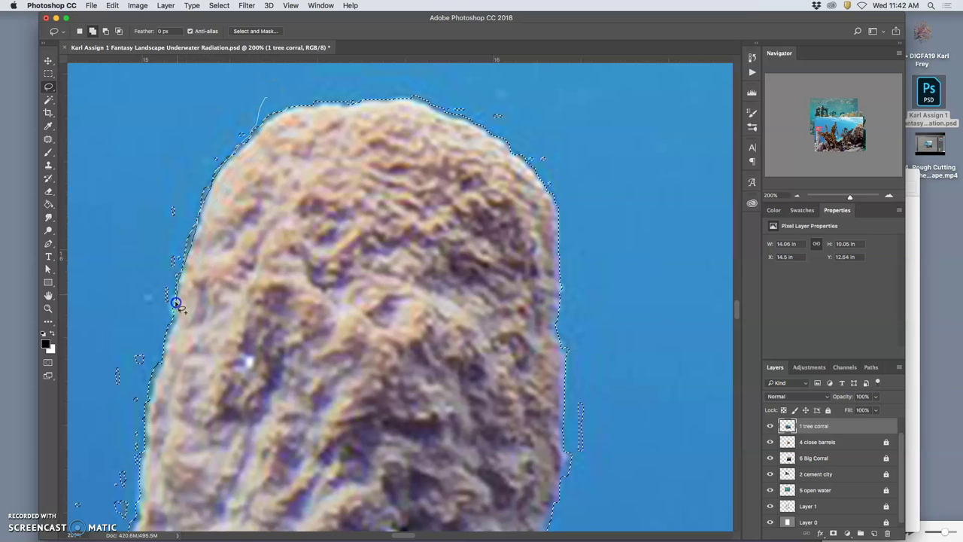
pyautogui.moveTo(145, 331)
pyautogui.mouseDown()
pyautogui.moveTo(113, 262)
pyautogui.moveTo(160, 149)
pyautogui.moveTo(249, 90)
pyautogui.mouseUp()
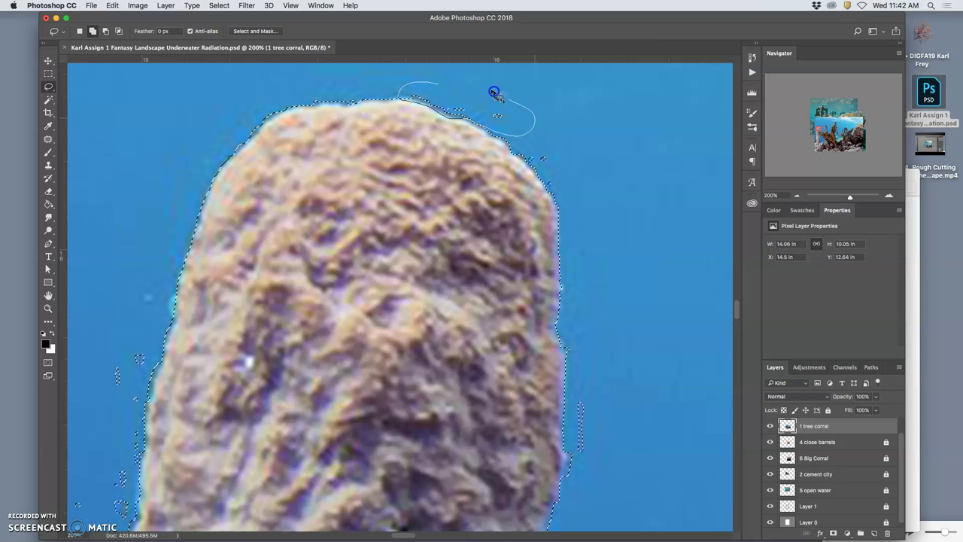
pyautogui.moveTo(482, 85); pyautogui.dragTo(424, 97)
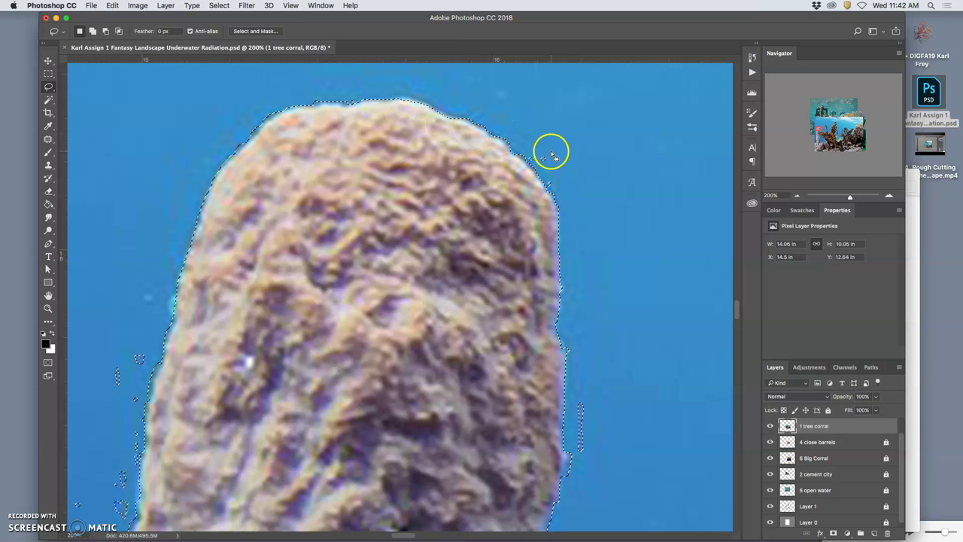
pyautogui.moveTo(554, 155)
pyautogui.mouseDown()
pyautogui.moveTo(531, 163)
pyautogui.moveTo(547, 171)
pyautogui.moveTo(551, 154)
pyautogui.moveTo(548, 186)
pyautogui.moveTo(556, 176)
pyautogui.moveTo(576, 210)
pyautogui.mouseUp()
# - At 33.3% zoom, add the water beside the sponge and between coral branches
pyautogui.press('super+minus')
pyautogui.press('super+minus')
pyautogui.press('super+minus')
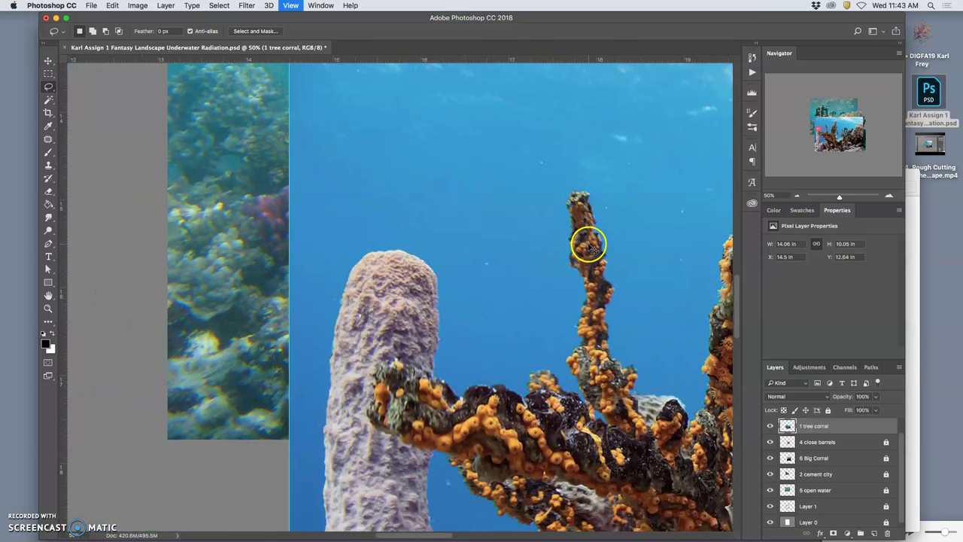
pyautogui.press('super+minus')
pyautogui.click(48, 100)
pyautogui.keyDown('shift'); pyautogui.click(335, 383); pyautogui.keyUp('shift')
pyautogui.keyDown('shift'); pyautogui.click(624, 414); pyautogui.keyUp('shift')
pyautogui.keyDown('shift'); pyautogui.click(683, 396); pyautogui.keyUp('shift')
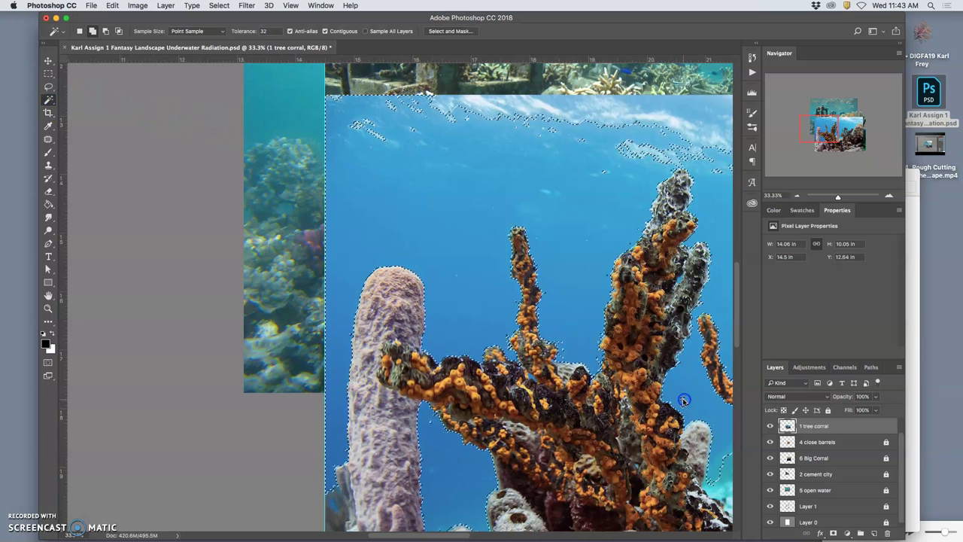
pyautogui.hscroll(10, 624, 354)
pyautogui.scroll(-5, 624, 354)
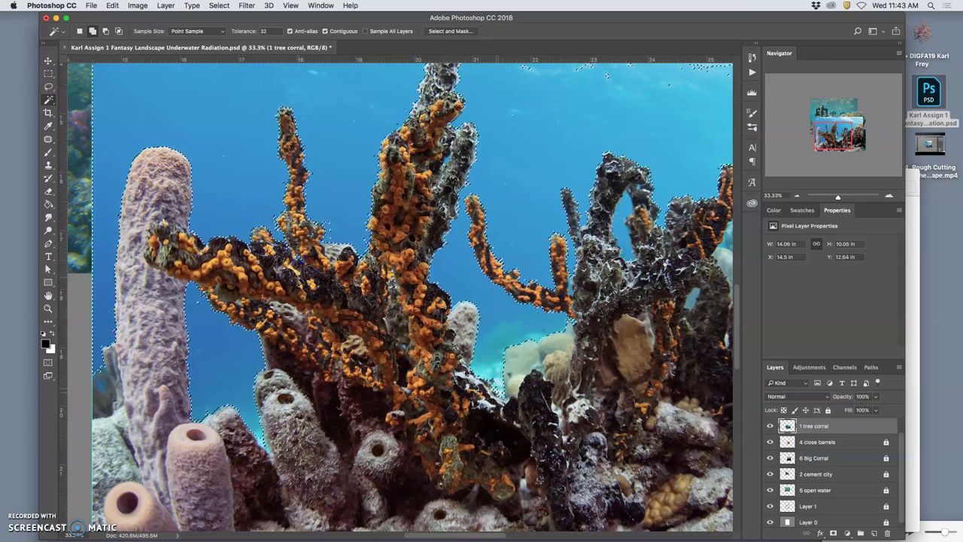
# - Add the water around the brain coral and the clouds and sky at the top
pyautogui.moveTo(469, 269); pyautogui.dragTo(219, 301)
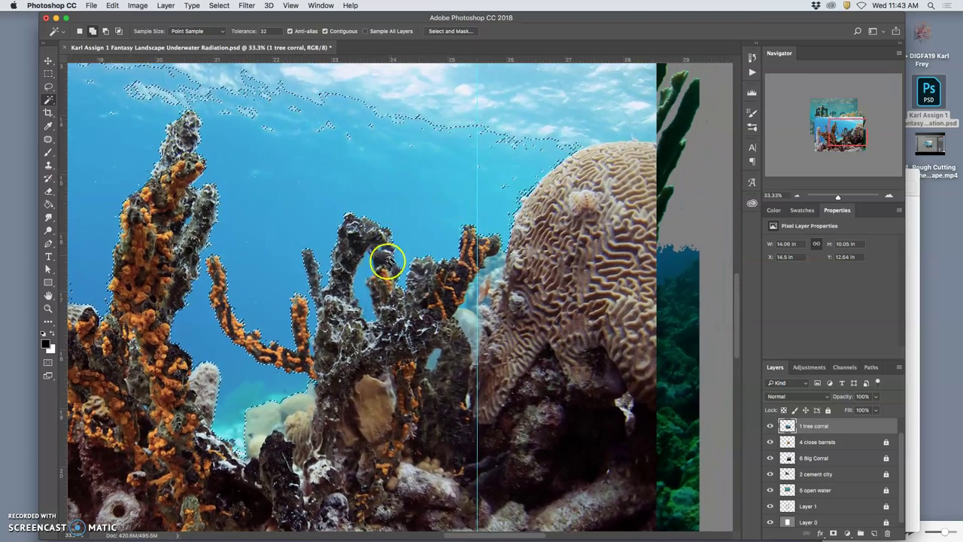
pyautogui.click(380, 250)
pyautogui.click(436, 355)
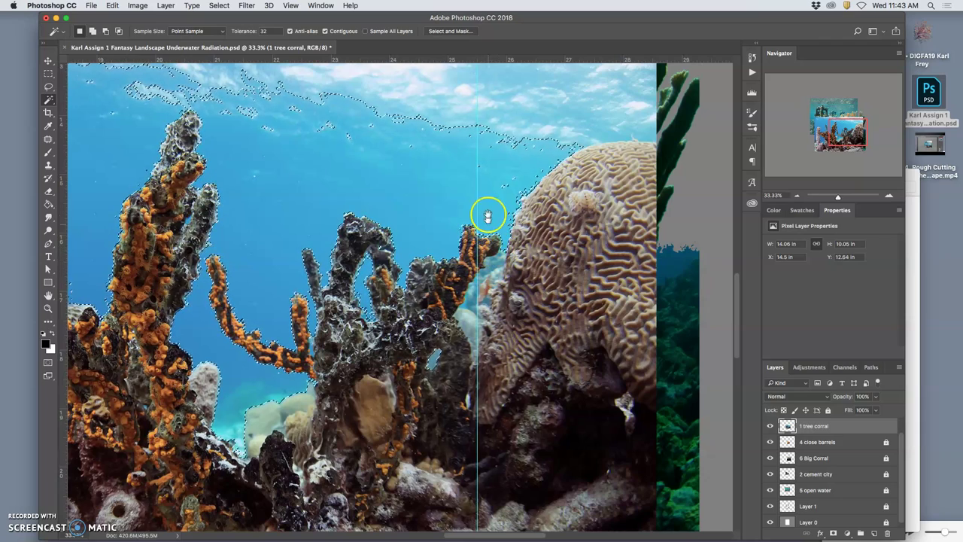
pyautogui.hscroll(5, 482, 218)
pyautogui.scroll(3, 482, 218)
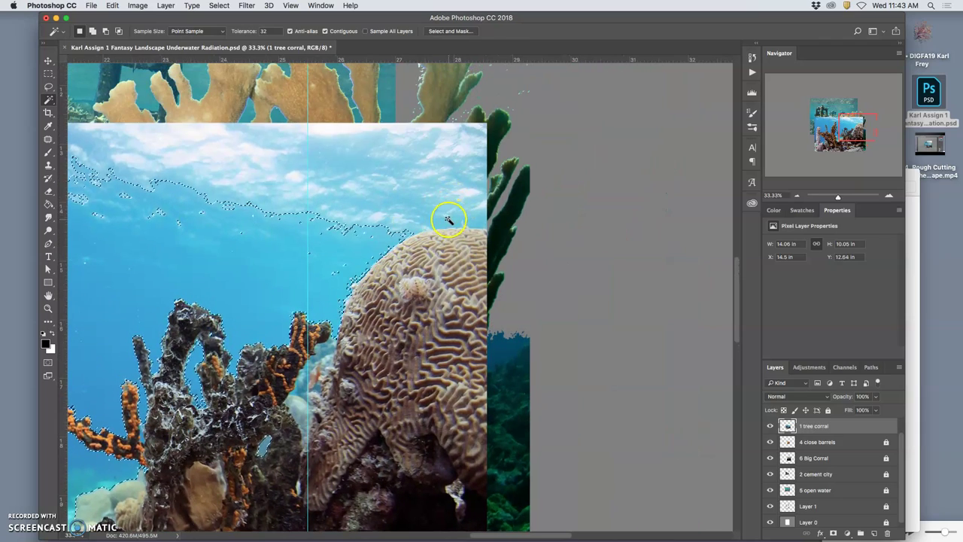
pyautogui.keyDown('shift'); pyautogui.click(426, 220); pyautogui.keyUp('shift')
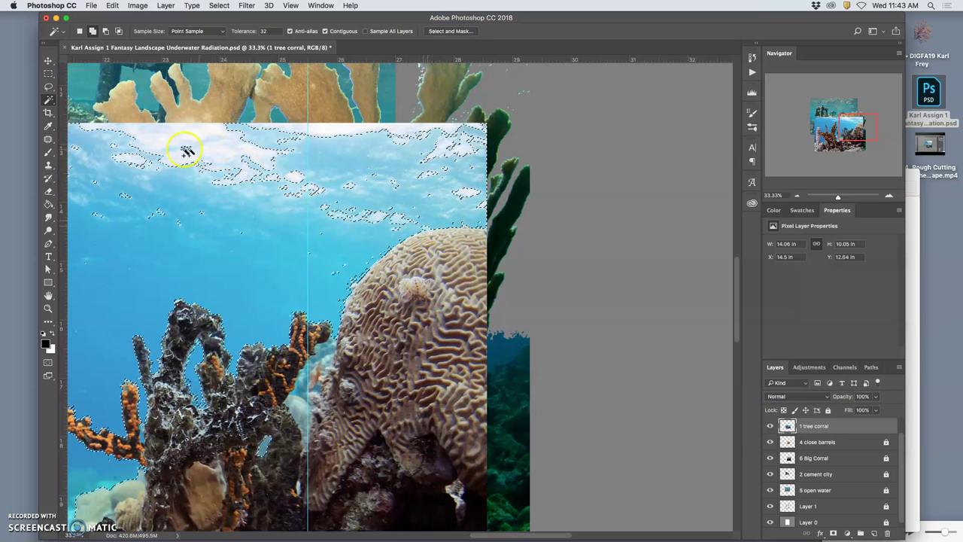
# - Lasso-subtract the unwanted sky area and the area around the ruins from the selection
pyautogui.click(48, 87)
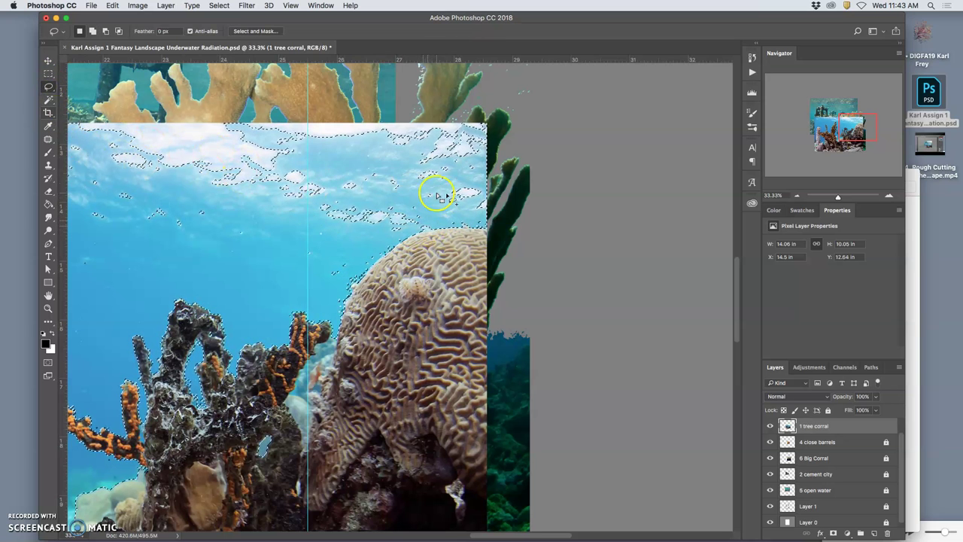
pyautogui.click(485, 228)
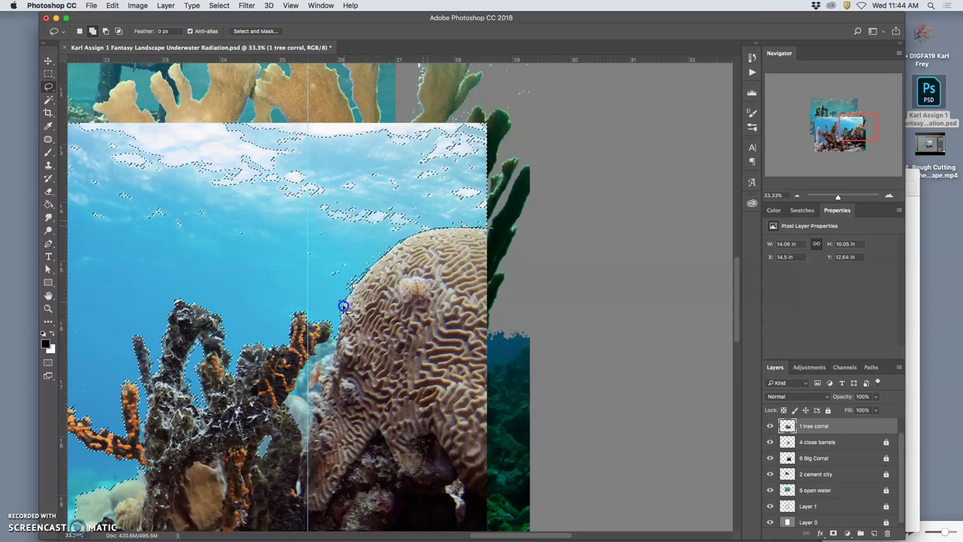
pyautogui.moveTo(230, 277)
pyautogui.mouseDown()
pyautogui.moveTo(196, 93)
pyautogui.moveTo(369, 79)
pyautogui.moveTo(528, 115)
pyautogui.mouseUp()
pyautogui.moveTo(516, 189); pyautogui.dragTo(493, 225)
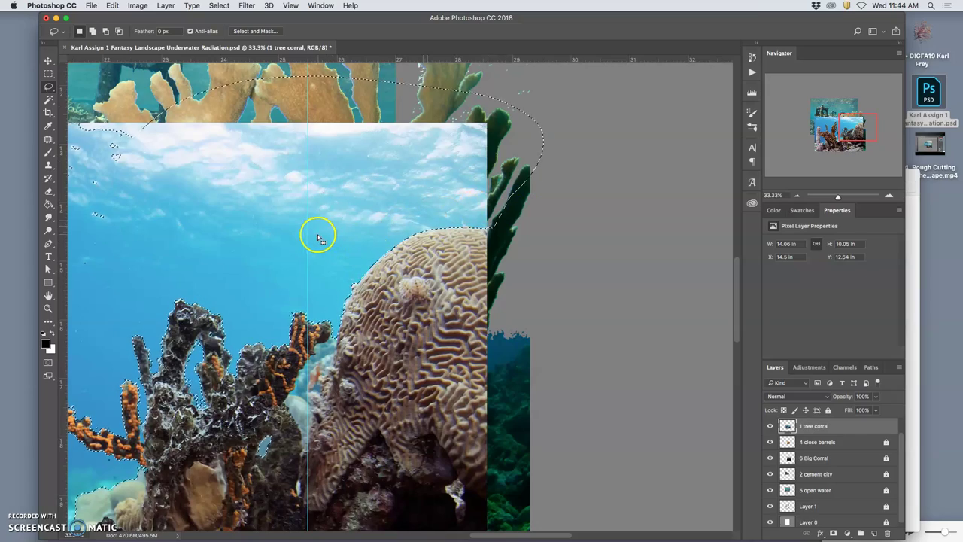
pyautogui.moveTo(292, 232); pyautogui.dragTo(548, 228)
pyautogui.hscroll(-5, 537, 232)
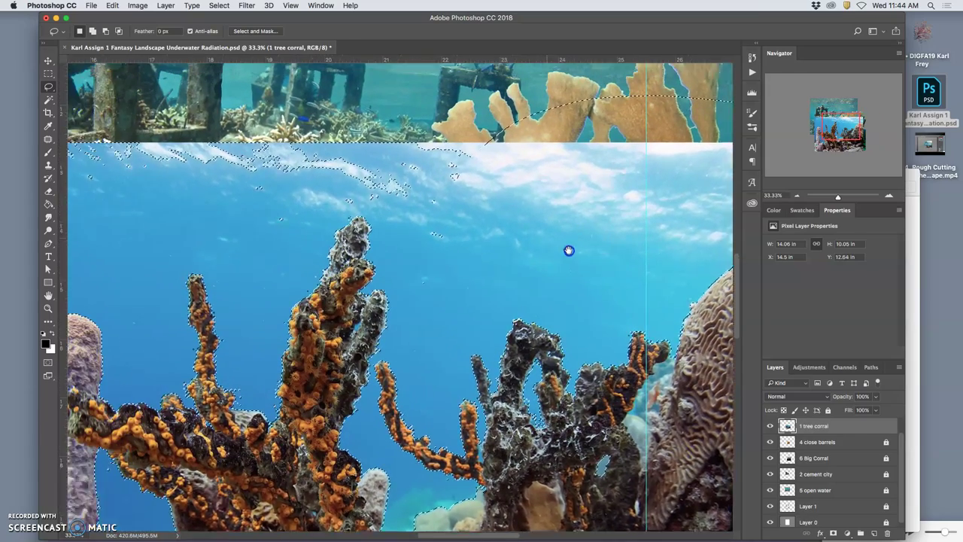
pyautogui.moveTo(557, 131)
pyautogui.mouseDown()
pyautogui.moveTo(570, 155)
pyautogui.moveTo(509, 318)
pyautogui.moveTo(436, 277)
pyautogui.mouseUp()
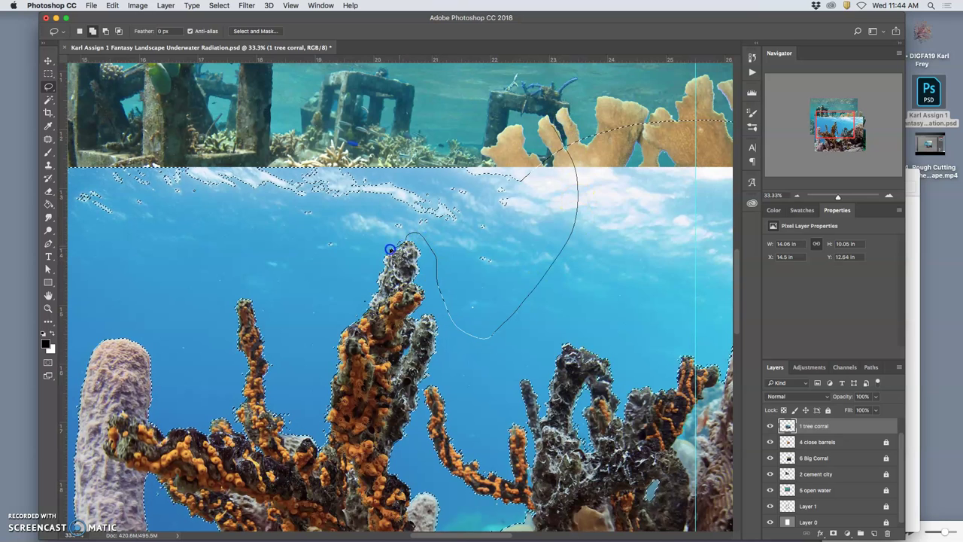
pyautogui.moveTo(276, 272)
pyautogui.mouseDown()
pyautogui.moveTo(78, 247)
pyautogui.moveTo(95, 159)
pyautogui.moveTo(297, 98)
pyautogui.moveTo(449, 103)
pyautogui.mouseUp()
# - Restore the previous water selection and add the missed water near the coral branch
pyautogui.press('super+d')
pyautogui.moveTo(345, 253); pyautogui.dragTo(597, 239)
pyautogui.press('shift+super+d')
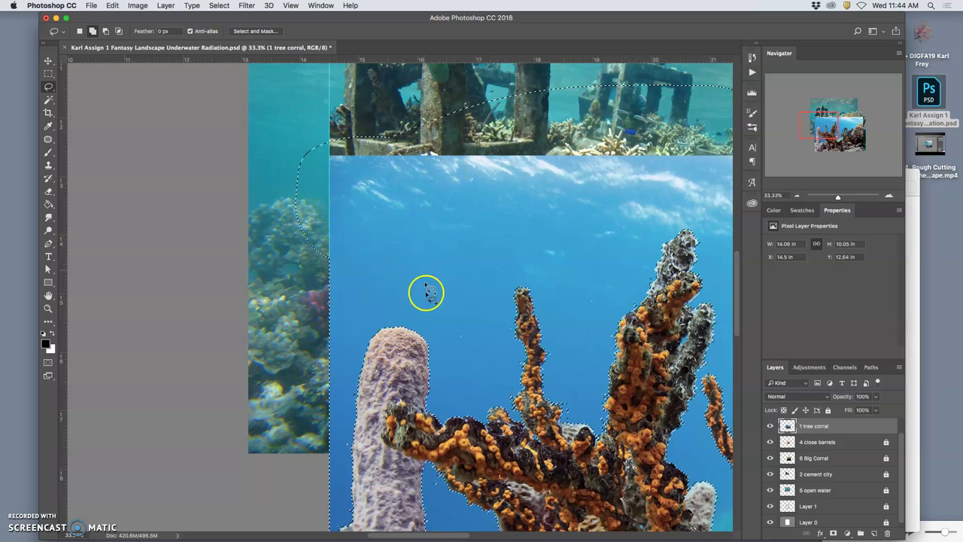
pyautogui.moveTo(513, 373); pyautogui.dragTo(509, 388)
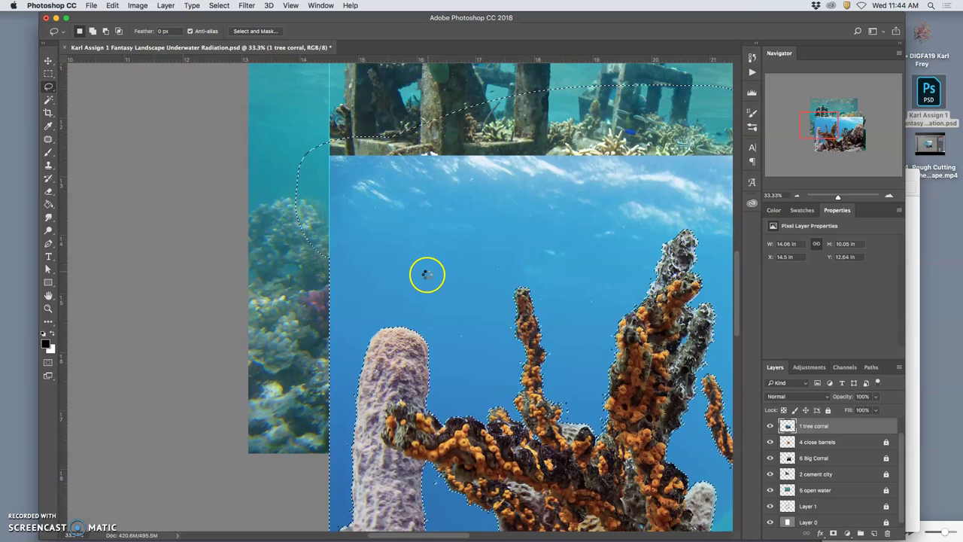
# - Delete the selected water around the tree coral and deselect
pyautogui.press('Delete')
pyautogui.scroll(5, 427, 274)
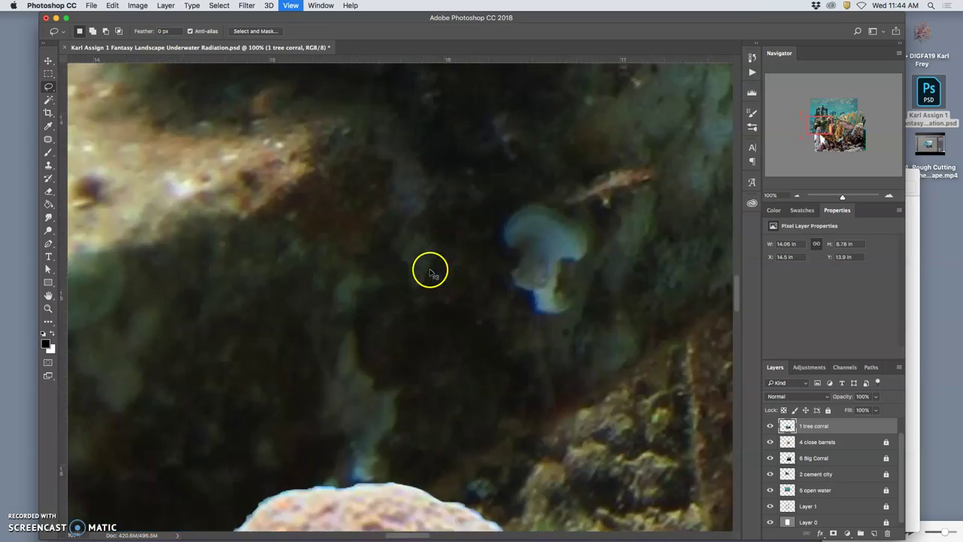
pyautogui.scroll(3, 395, 329)
pyautogui.scroll(-5, 382, 251)
pyautogui.scroll(3, 422, 253)
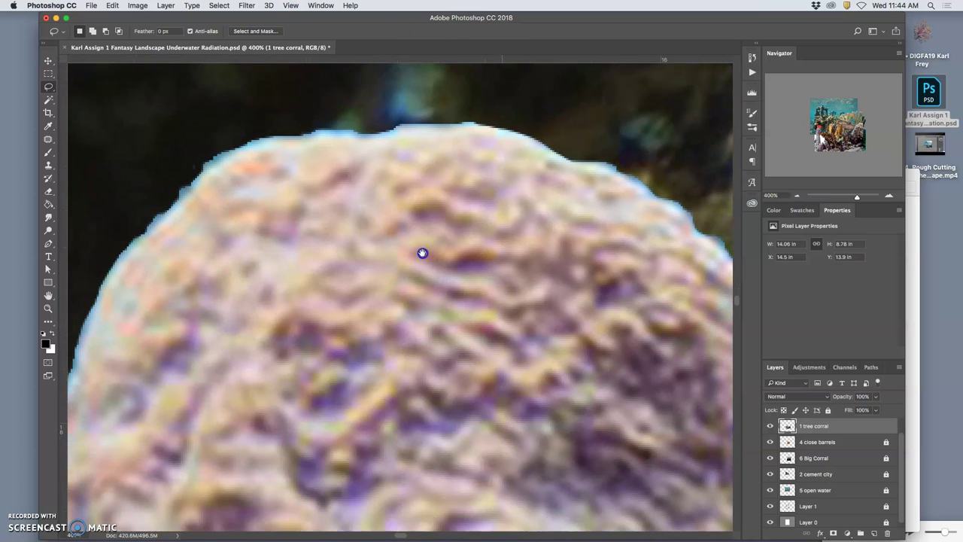
pyautogui.scroll(-1, 422, 252)
pyautogui.press('super+d')
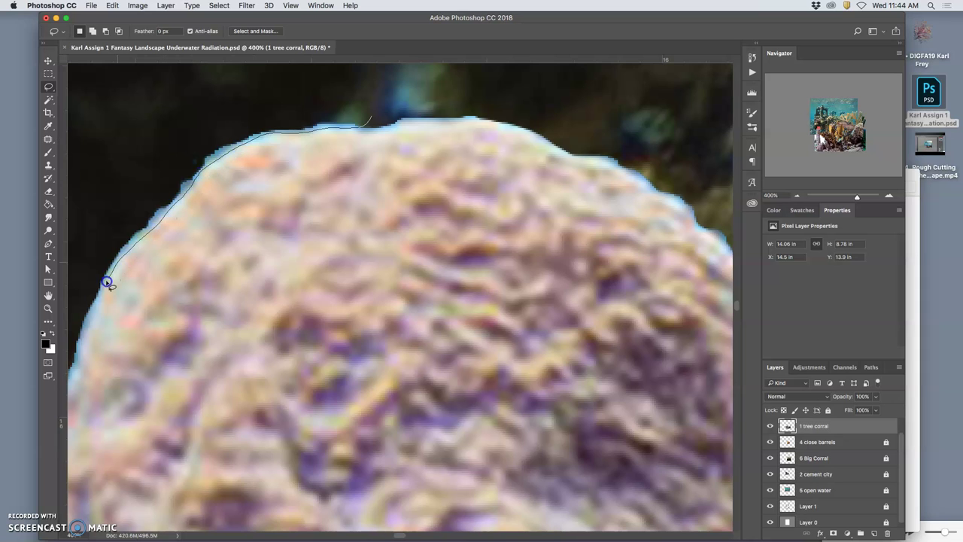
# - Lasso the light-blue fringe along the coral's upper edge with a 3 px feather
pyautogui.moveTo(85, 336)
pyautogui.mouseDown()
pyautogui.moveTo(94, 229)
pyautogui.moveTo(173, 147)
pyautogui.moveTo(290, 98)
pyautogui.moveTo(380, 111)
pyautogui.mouseUp()
pyautogui.click(158, 31)
pyautogui.write('3')
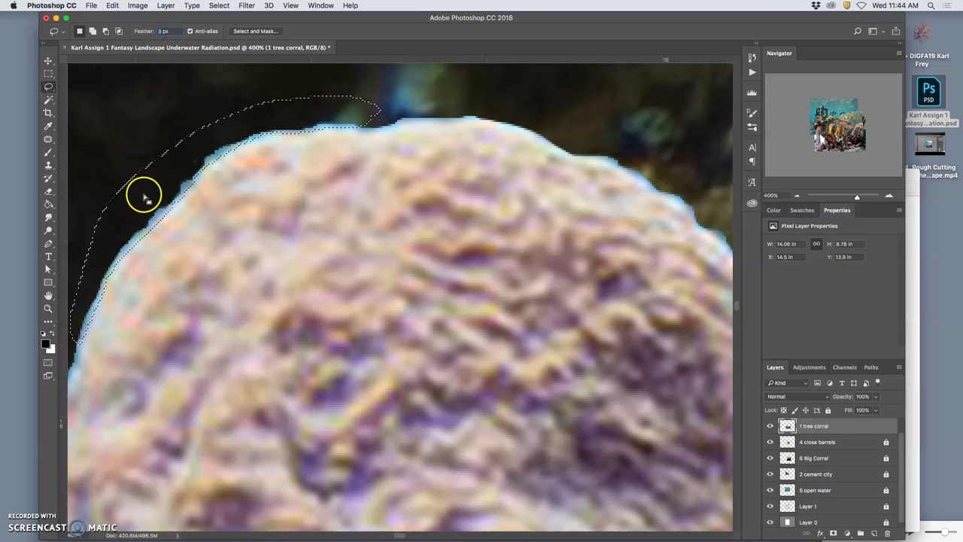
pyautogui.click(139, 178)
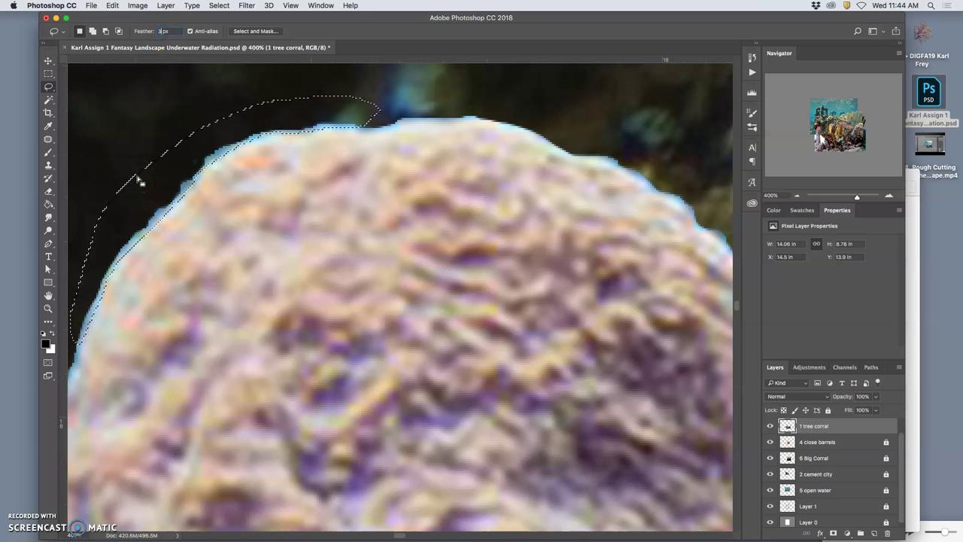
pyautogui.press('Return')
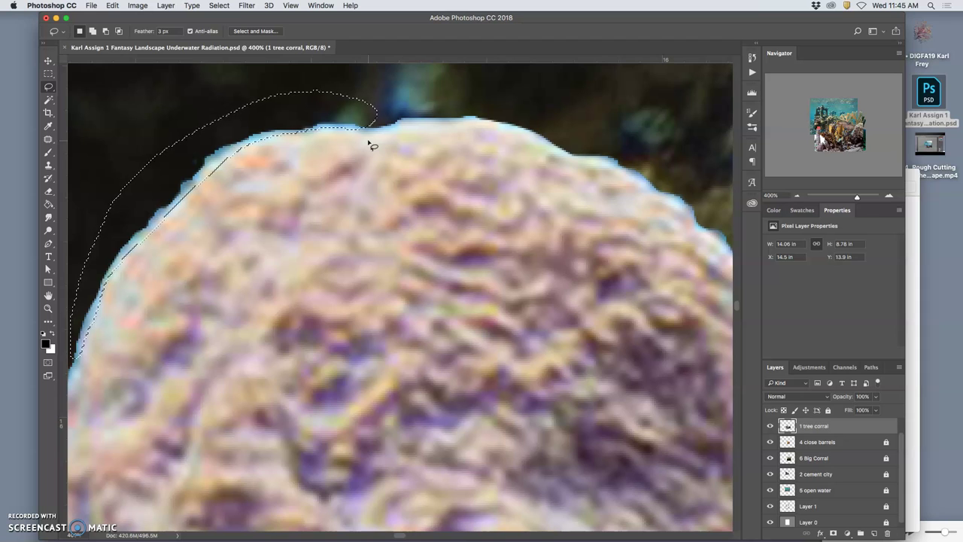
# - Delete the fringe, deselect, and lasso the dark strip outside the sponge's upper-left edge
pyautogui.press('Delete')
pyautogui.press('super+d')
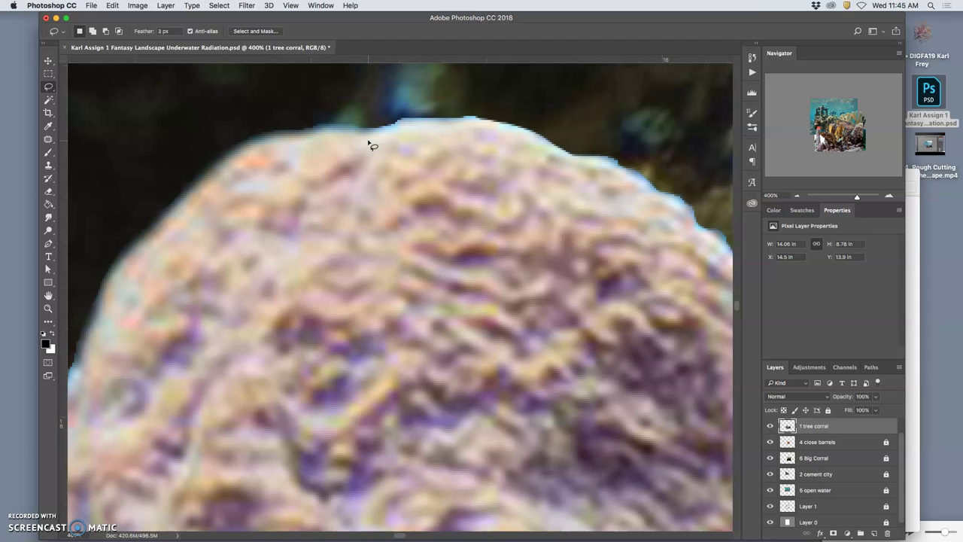
pyautogui.click(159, 233)
pyautogui.moveTo(170, 219); pyautogui.dragTo(250, 157)
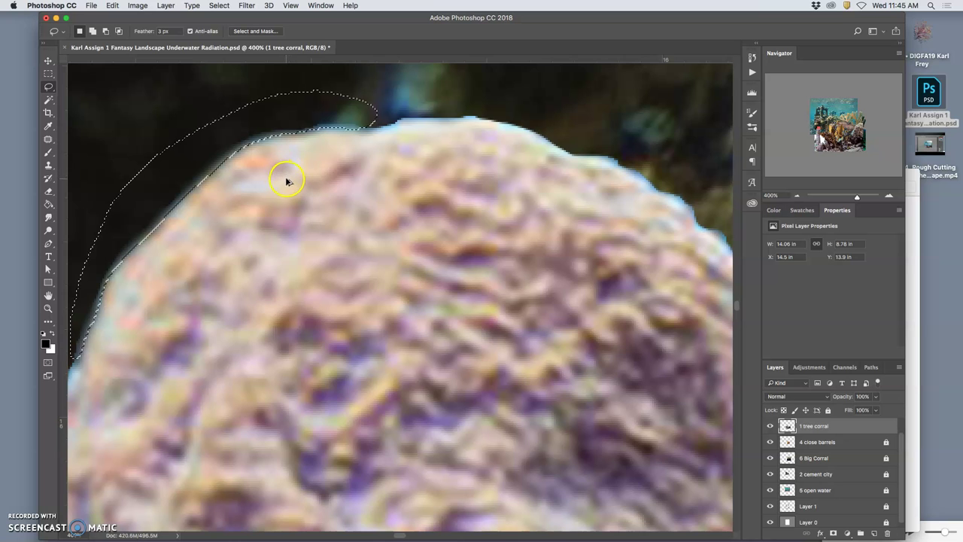
# - Zoom out to view the whole composite
pyautogui.press('super+minus')
pyautogui.press('super+minus')
pyautogui.press('super+minus')
pyautogui.press('super+minus')
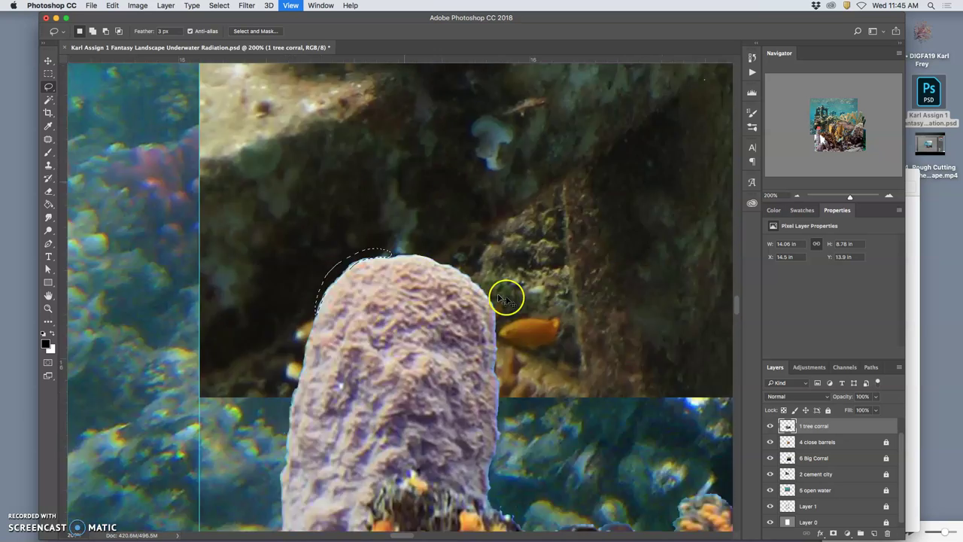
pyautogui.scroll(-10, 485, 307)
pyautogui.hscroll(10, 485, 307)
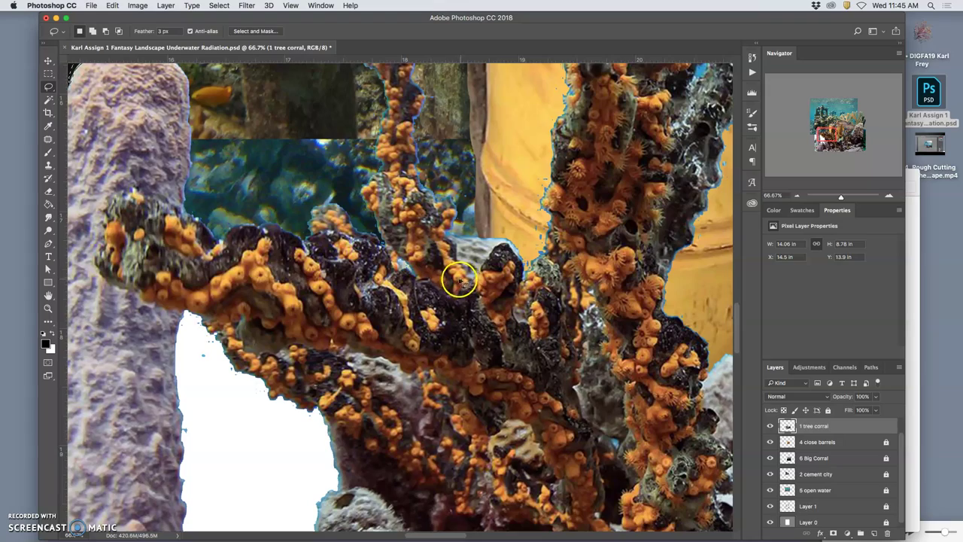
pyautogui.press('super+minus')
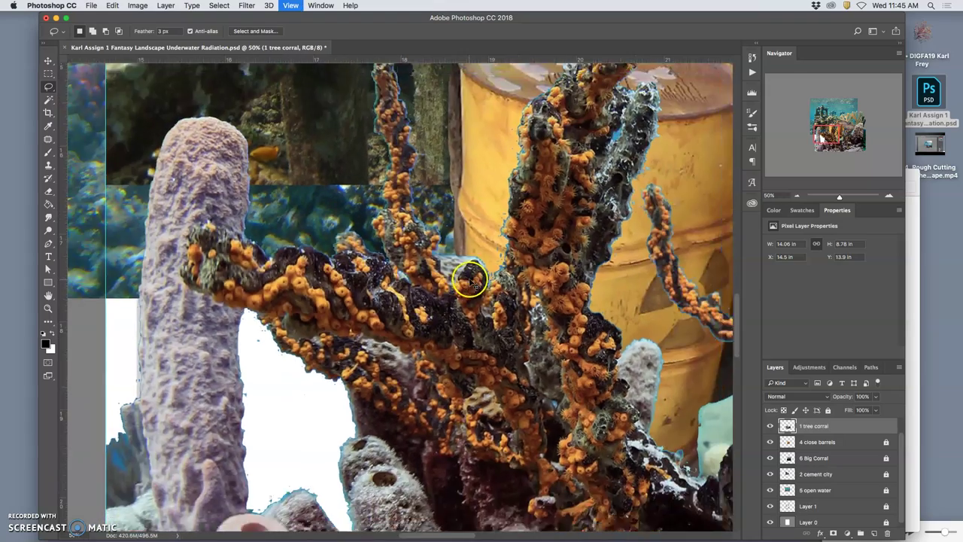
pyautogui.press('super+minus')
pyautogui.press('super+minus')
pyautogui.press('super+minus')
pyautogui.press('super+minus')
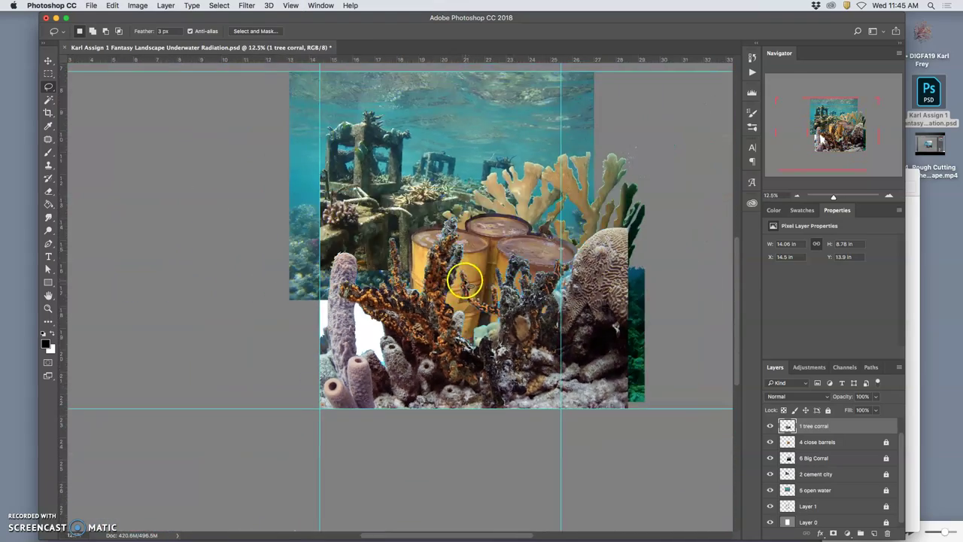
pyautogui.hscroll(2, 391, 300)
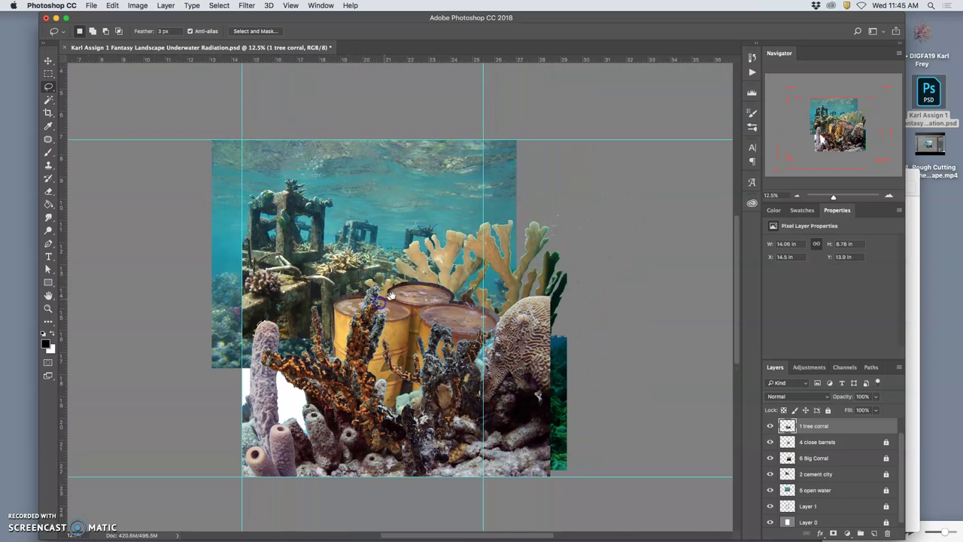
pyautogui.click(457, 240)
pyautogui.moveTo(901, 476); pyautogui.dragTo(901, 453)
# - Hide 1 tree corral, 4 close barrels, 6 Big Corral, 2 cement city and 5 open water
pyautogui.click(770, 442)
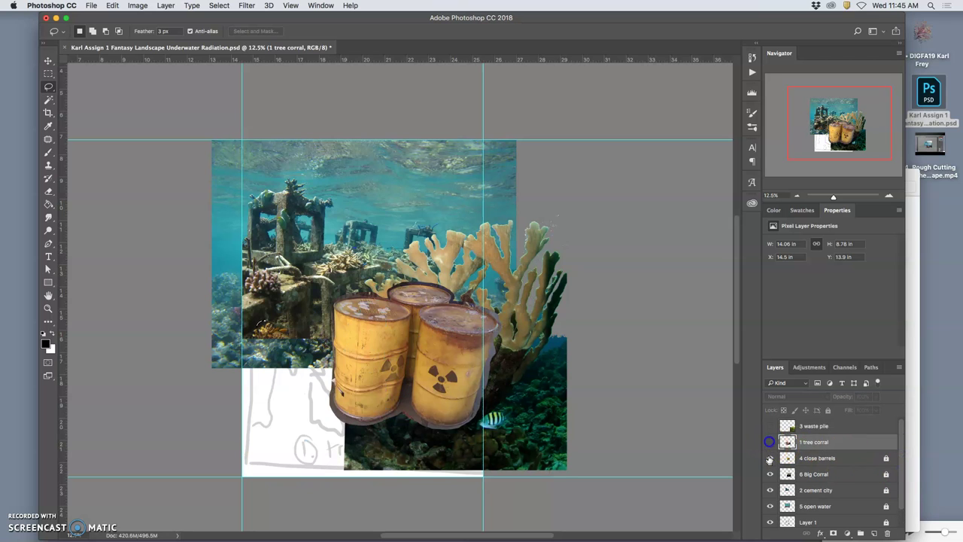
pyautogui.click(769, 457)
pyautogui.click(769, 474)
pyautogui.click(769, 490)
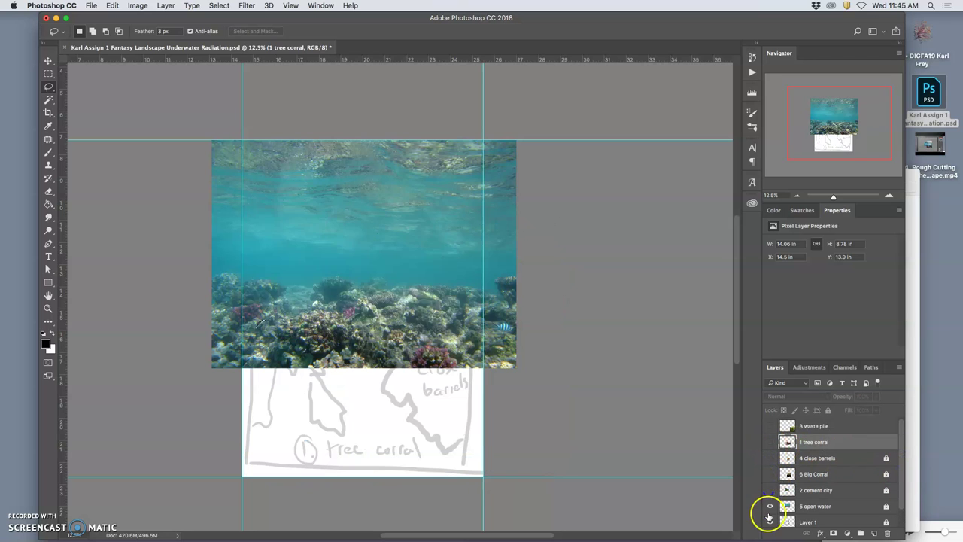
pyautogui.click(768, 507)
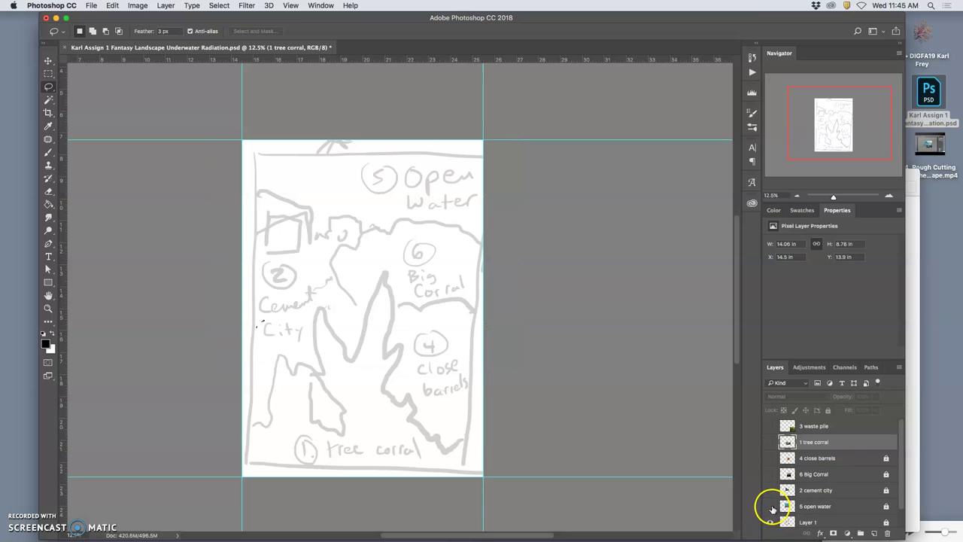
# - Turn 5 open water, 2 cement city, 6 Big Corral, 4 close barrels and 1 tree corral back on
pyautogui.click(769, 506)
pyautogui.click(769, 489)
pyautogui.click(769, 474)
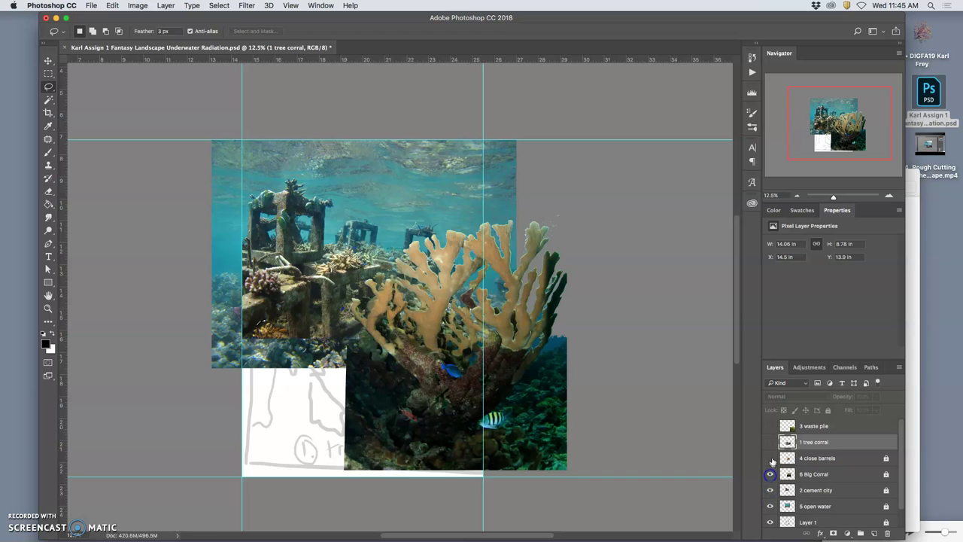
pyautogui.click(770, 458)
pyautogui.click(769, 441)
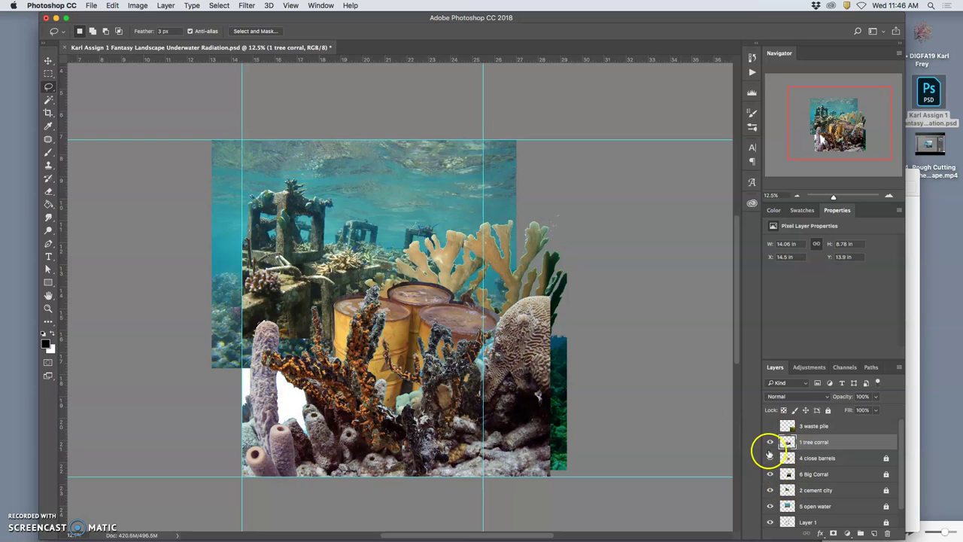
# - Hide tree coral and barrels, lasso the right part of 6 Big Corral, and copy it to Layer 2
pyautogui.click(769, 444)
pyautogui.click(770, 458)
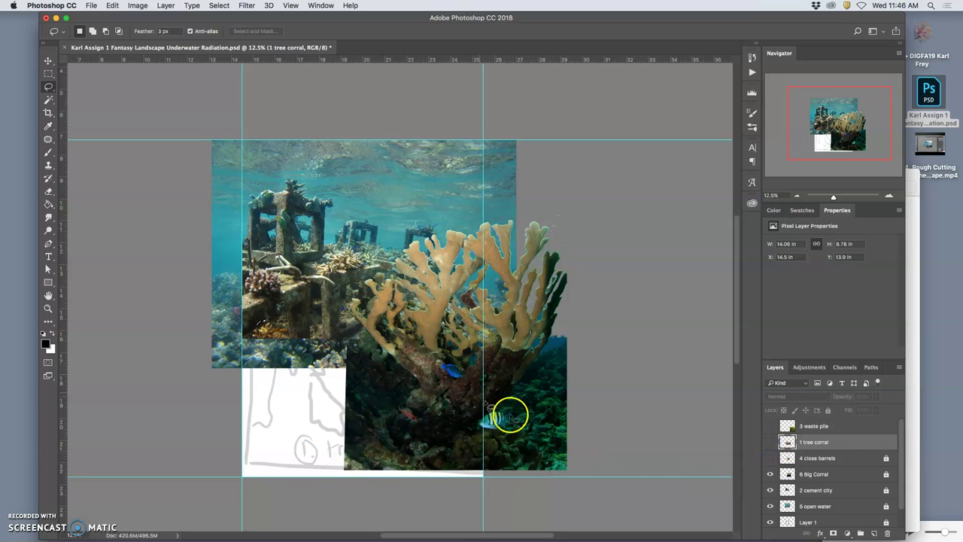
pyautogui.click(799, 473)
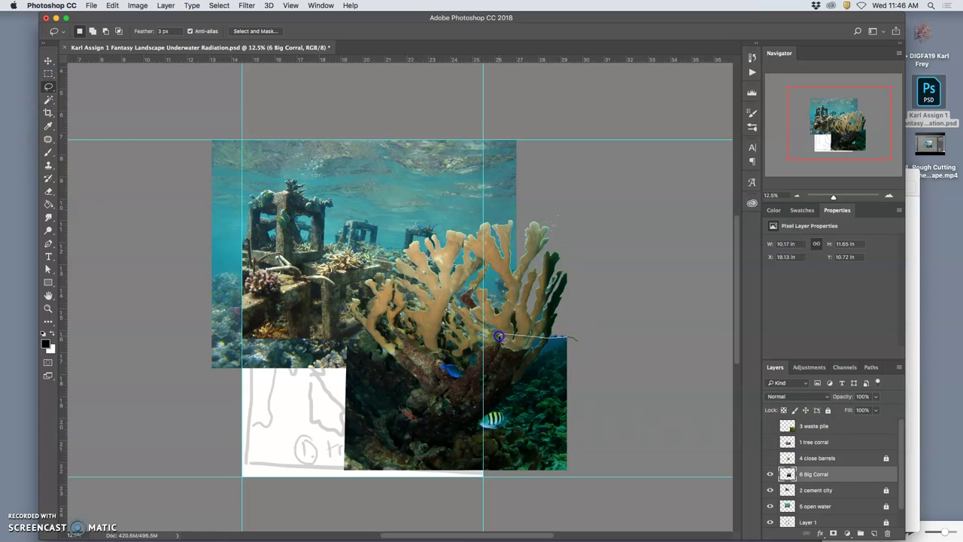
pyautogui.moveTo(499, 336)
pyautogui.mouseDown()
pyautogui.moveTo(549, 320)
pyautogui.moveTo(594, 267)
pyautogui.mouseUp()
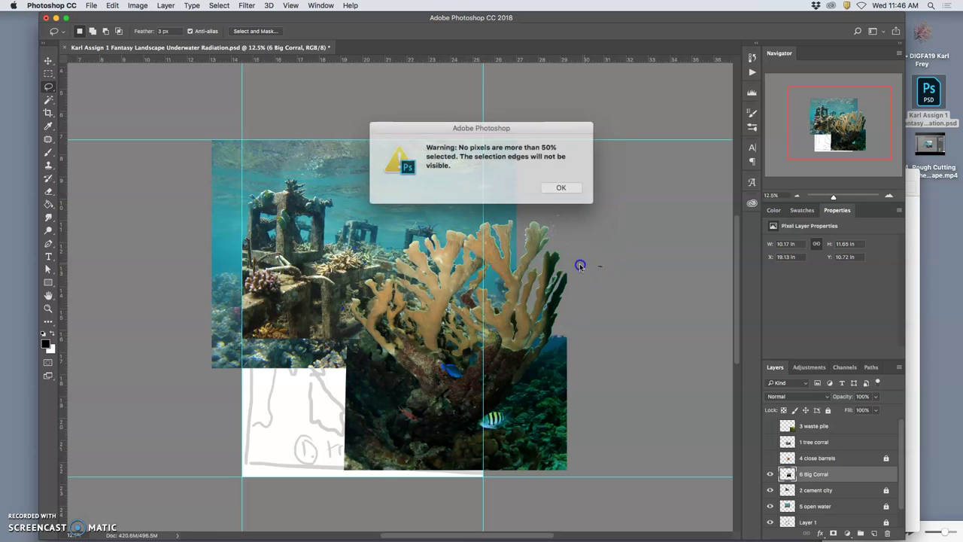
pyautogui.click(559, 188)
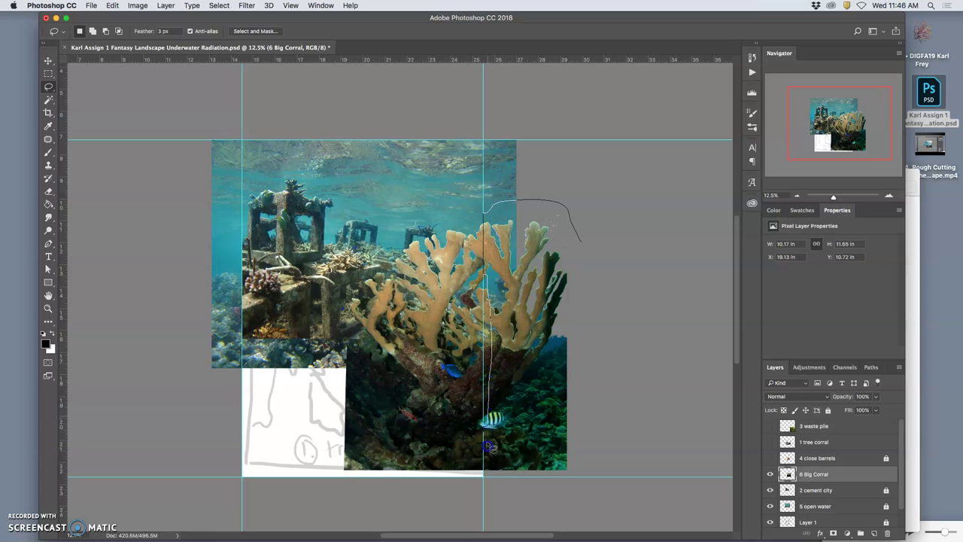
pyautogui.moveTo(601, 361); pyautogui.dragTo(591, 383)
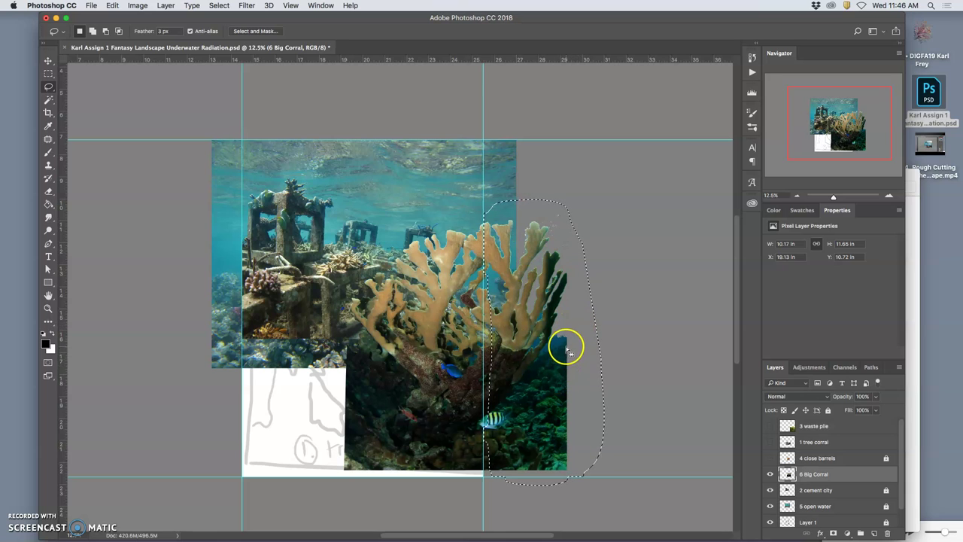
pyautogui.hotkey('ctrl', 'j')
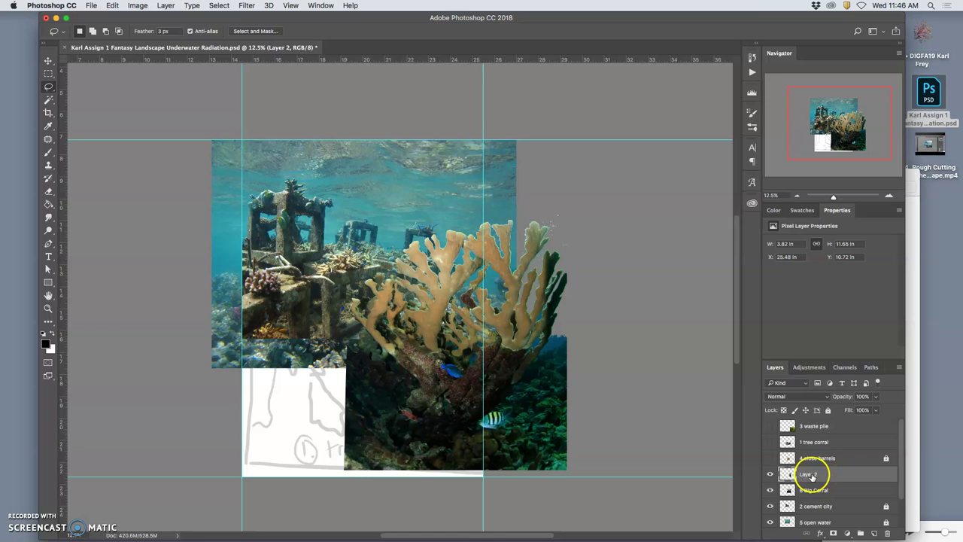
# - Move the Layer 2 coral copy to the scene's lower left and re-show barrels and tree coral
pyautogui.click(48, 61)
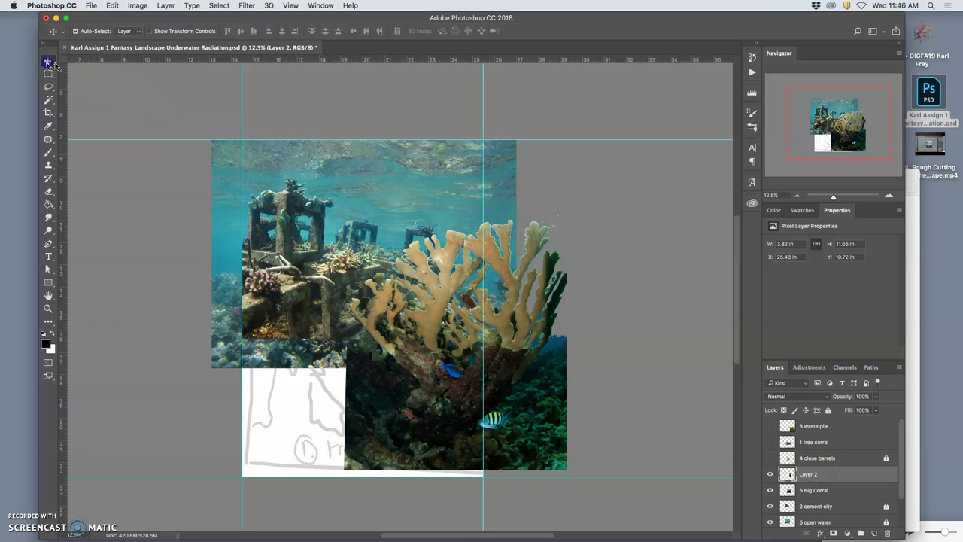
pyautogui.moveTo(505, 320); pyautogui.dragTo(288, 390)
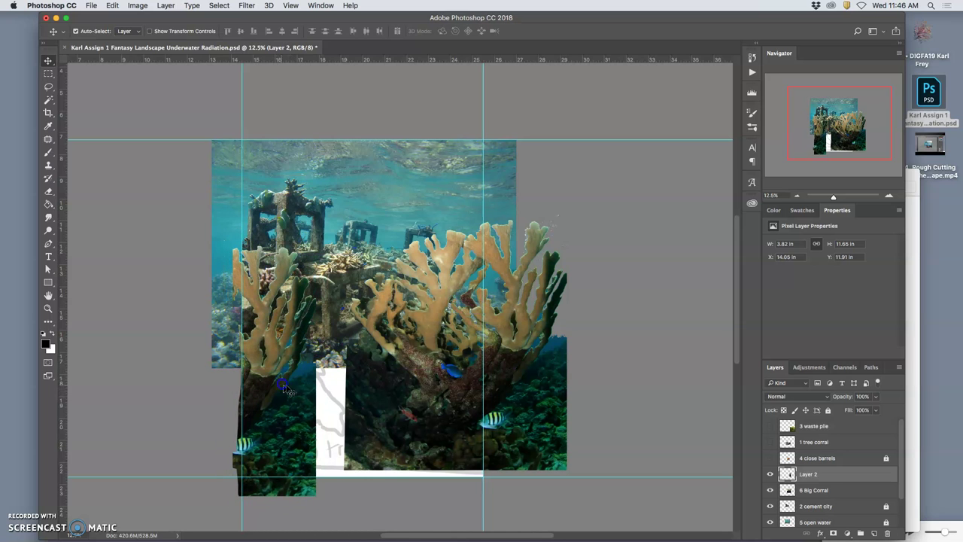
pyautogui.click(769, 457)
pyautogui.click(769, 441)
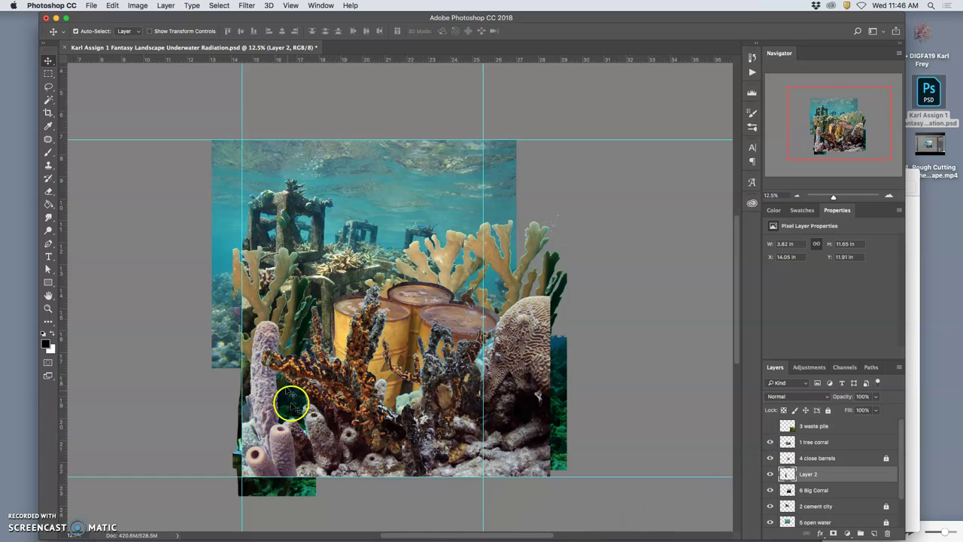
# - Shorten the coral copy from its top and warp it wider to fill the gap
pyautogui.press('super+t')
pyautogui.moveTo(275, 241); pyautogui.dragTo(274, 279)
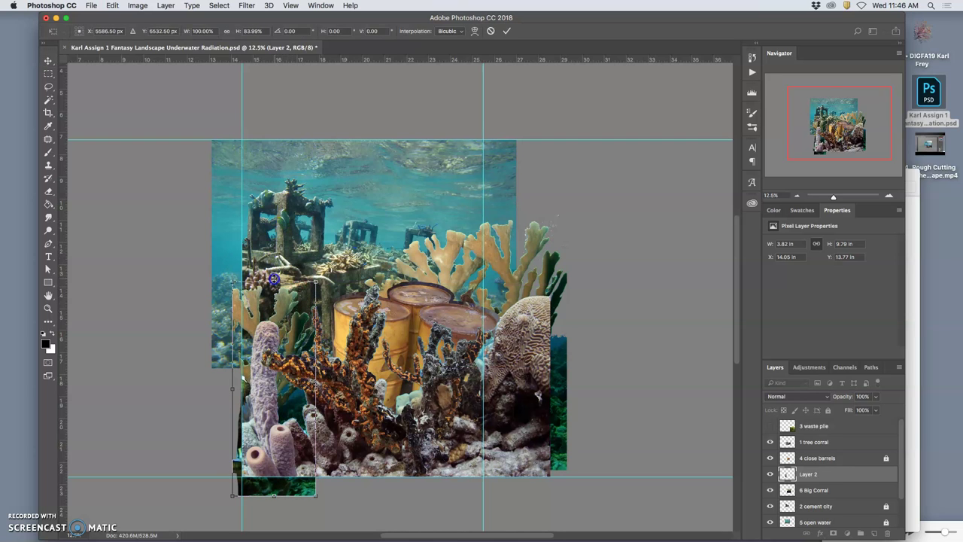
pyautogui.rightClick(301, 310)
pyautogui.click(312, 370)
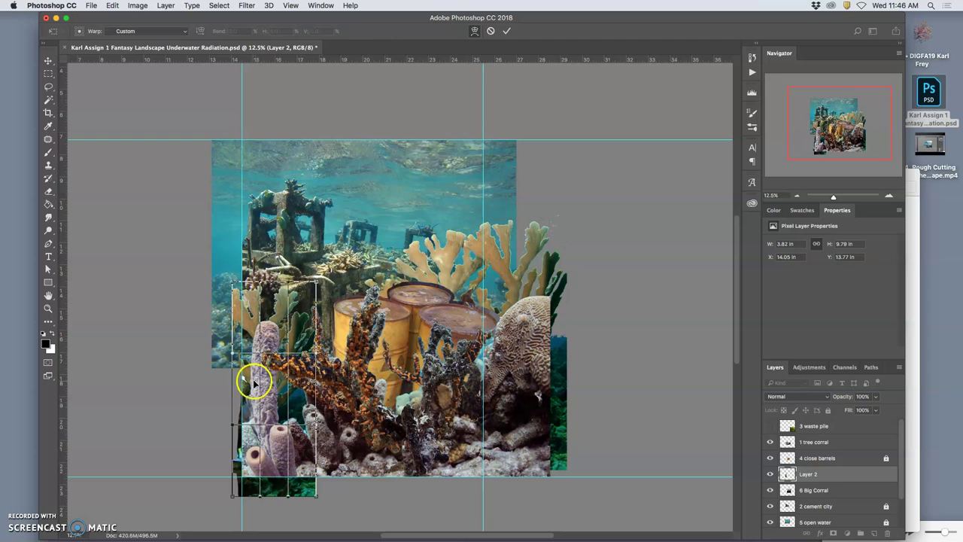
pyautogui.moveTo(248, 366); pyautogui.dragTo(320, 381)
pyautogui.moveTo(295, 328); pyautogui.dragTo(240, 307)
pyautogui.click(305, 314)
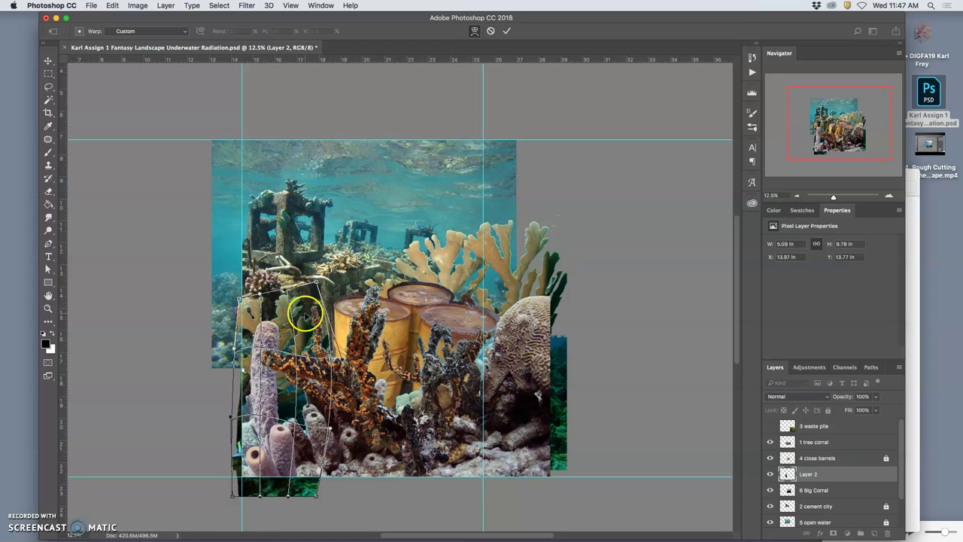
# - Apply the coral copy's warp and make 5 open water the active layer
pyautogui.press('Return')
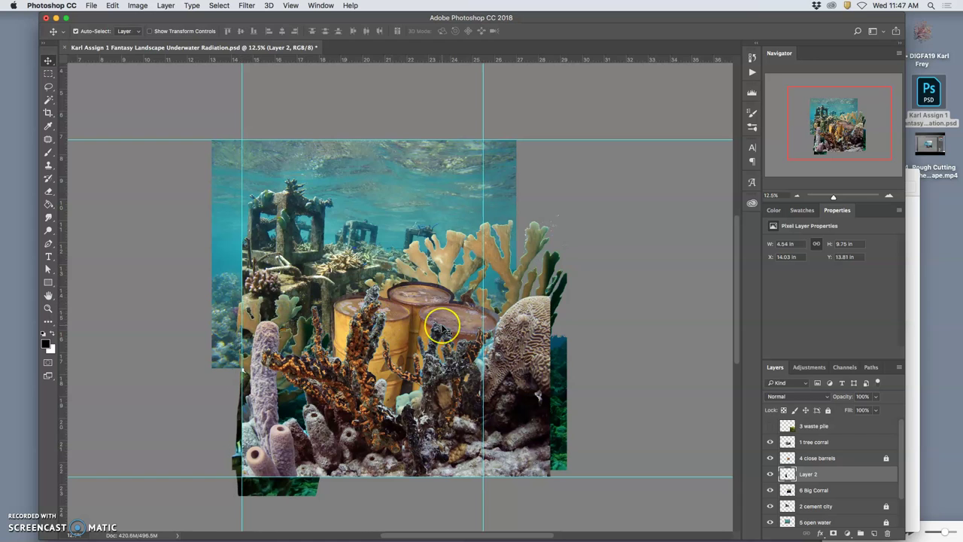
pyautogui.scroll(5, 422, 331)
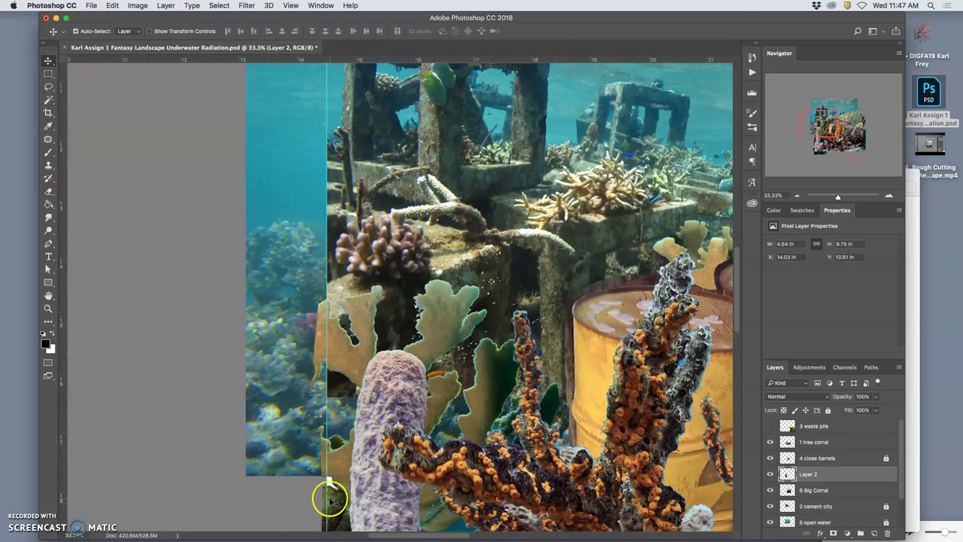
pyautogui.scroll(-4, 338, 477)
pyautogui.hscroll(3, 360, 452)
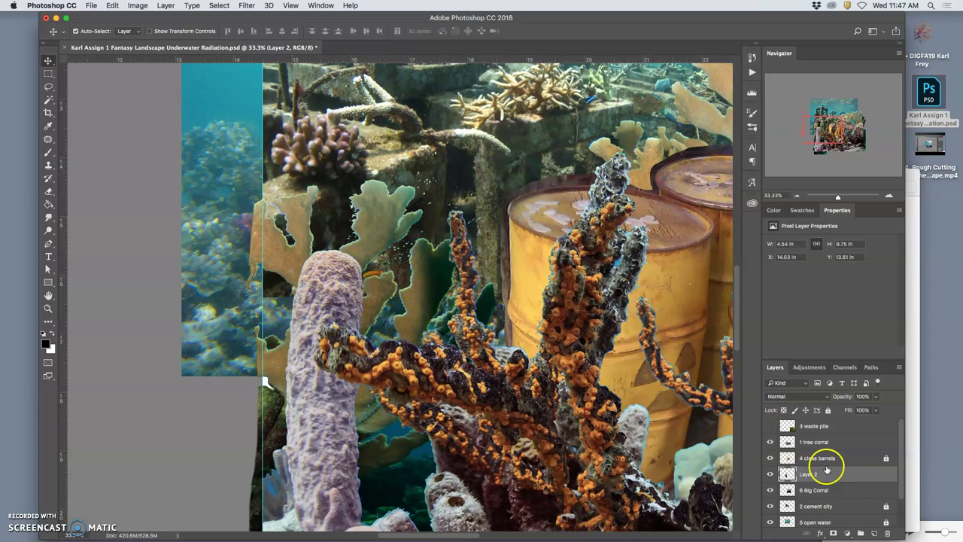
pyautogui.scroll(-2, 812, 470)
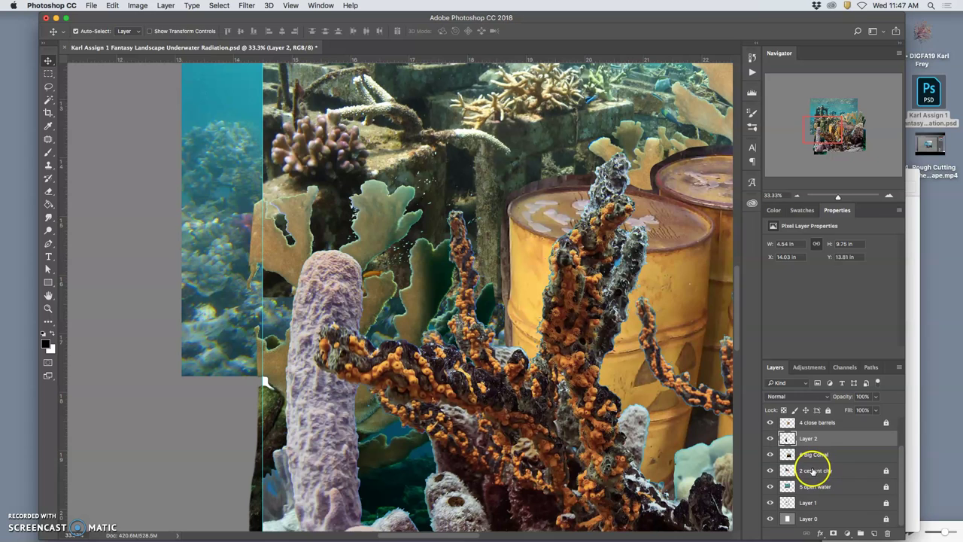
pyautogui.doubleClick(770, 489)
pyautogui.click(796, 487)
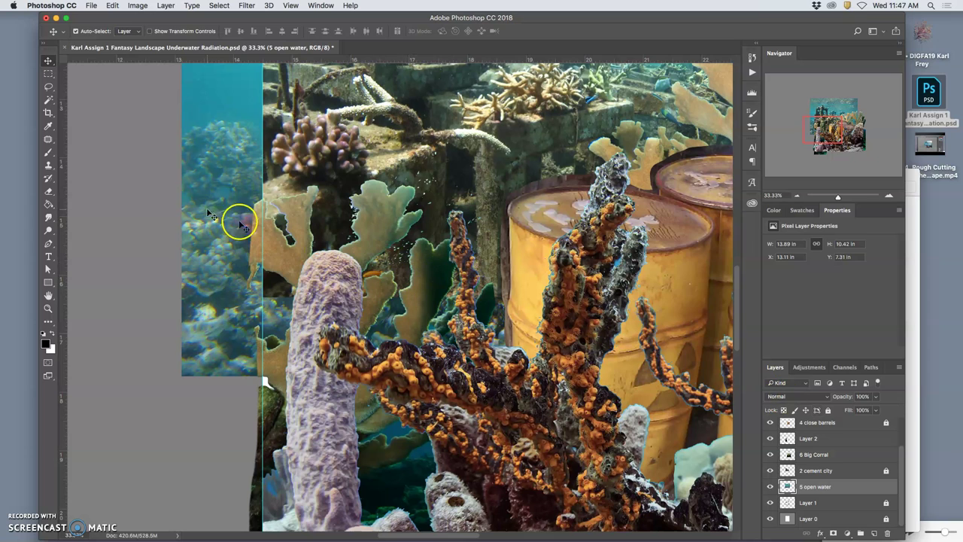
# - Lasso the left reef strip of 5 open water and copy it into a new Layer 3
pyautogui.click(49, 87)
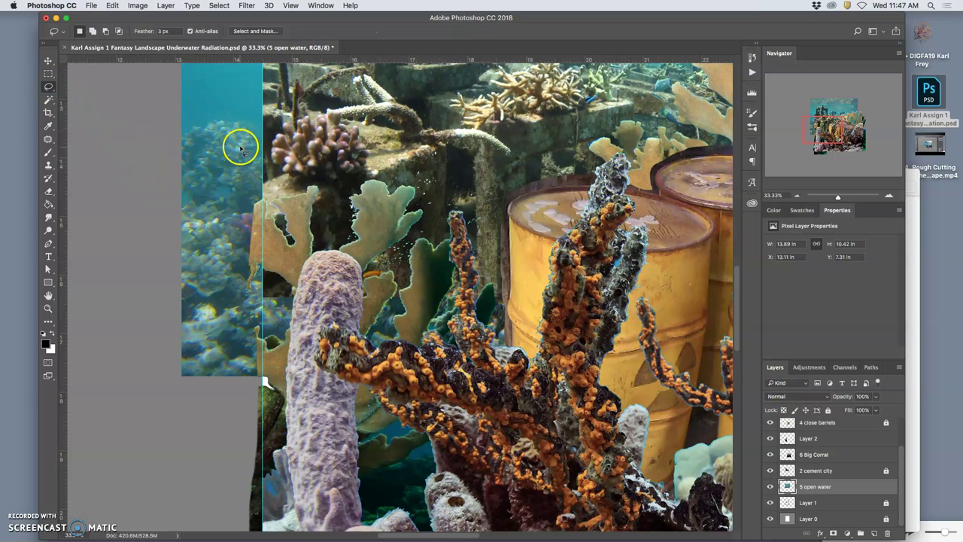
pyautogui.moveTo(248, 128)
pyautogui.mouseDown()
pyautogui.moveTo(195, 130)
pyautogui.moveTo(158, 182)
pyautogui.moveTo(148, 303)
pyautogui.moveTo(173, 353)
pyautogui.mouseUp()
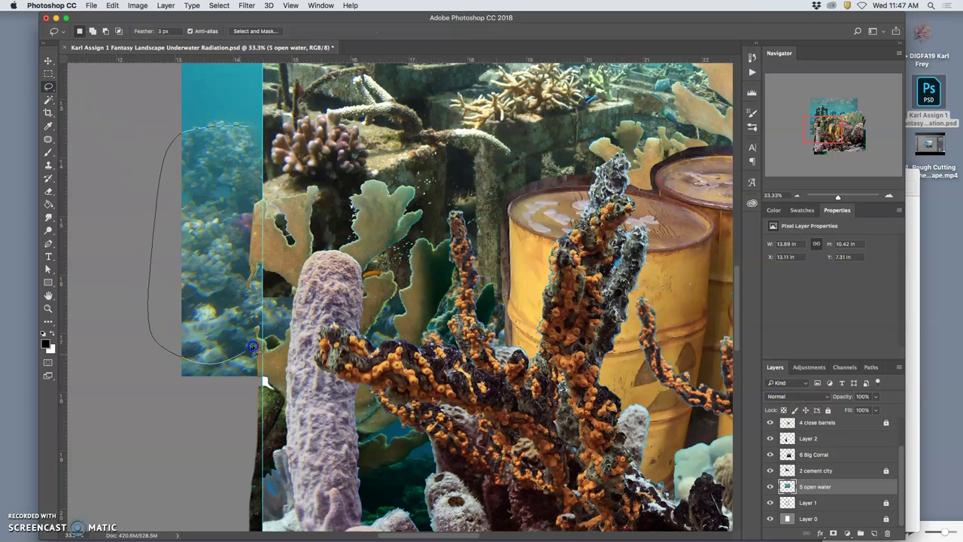
pyautogui.moveTo(265, 126); pyautogui.dragTo(263, 126)
pyautogui.hotkey('ctrl', 'j')
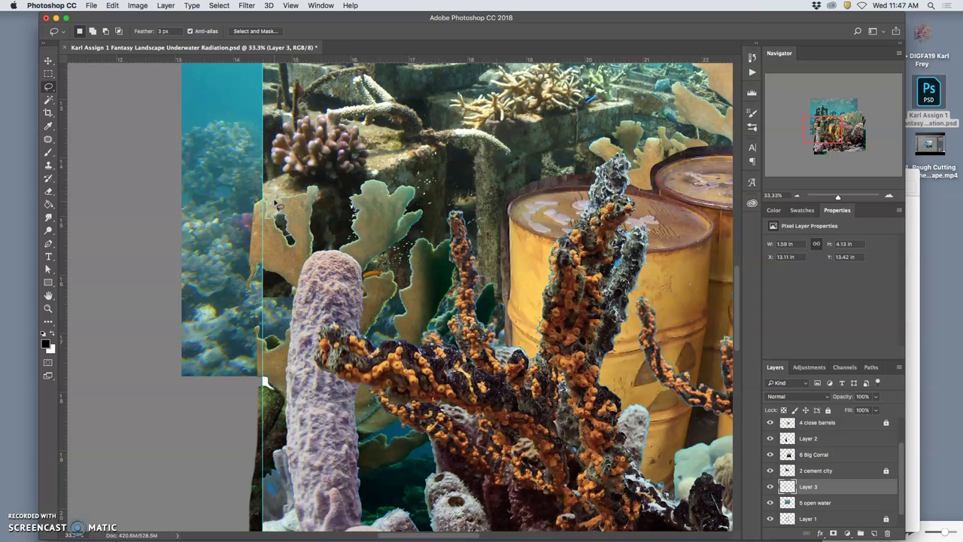
pyautogui.click(48, 60)
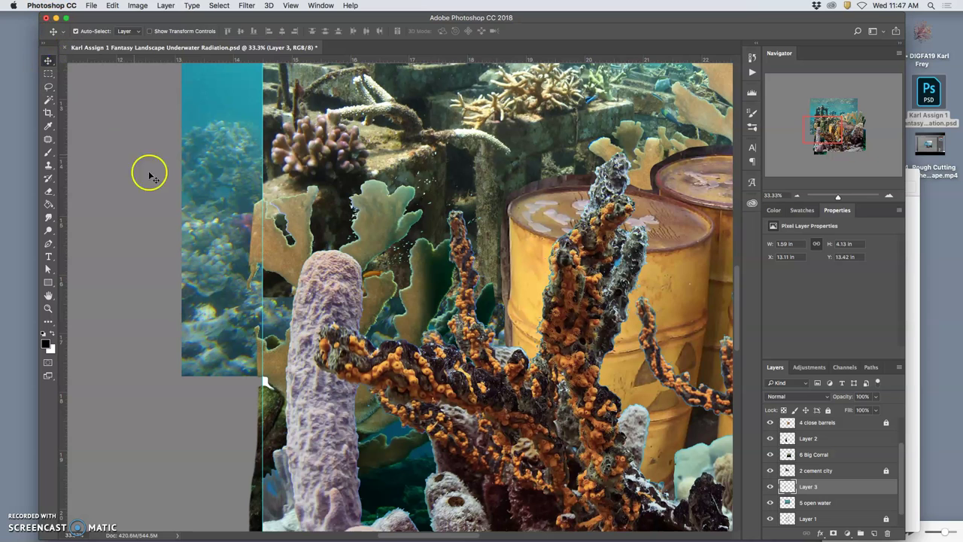
# - Drag Layer 3's reef patch down and right, zoom out, and enable Auto-Select
pyautogui.moveTo(209, 242); pyautogui.dragTo(281, 488)
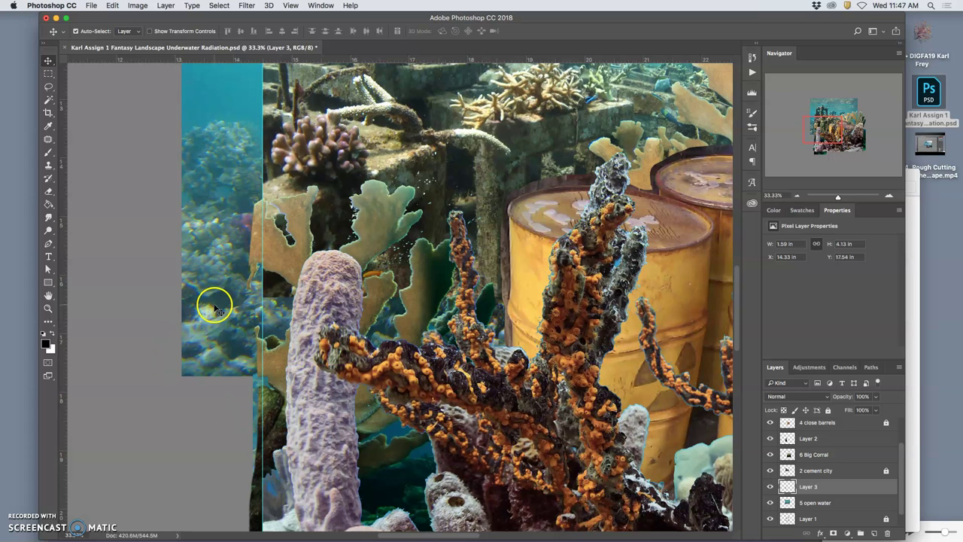
pyautogui.hscroll(10, 230, 302)
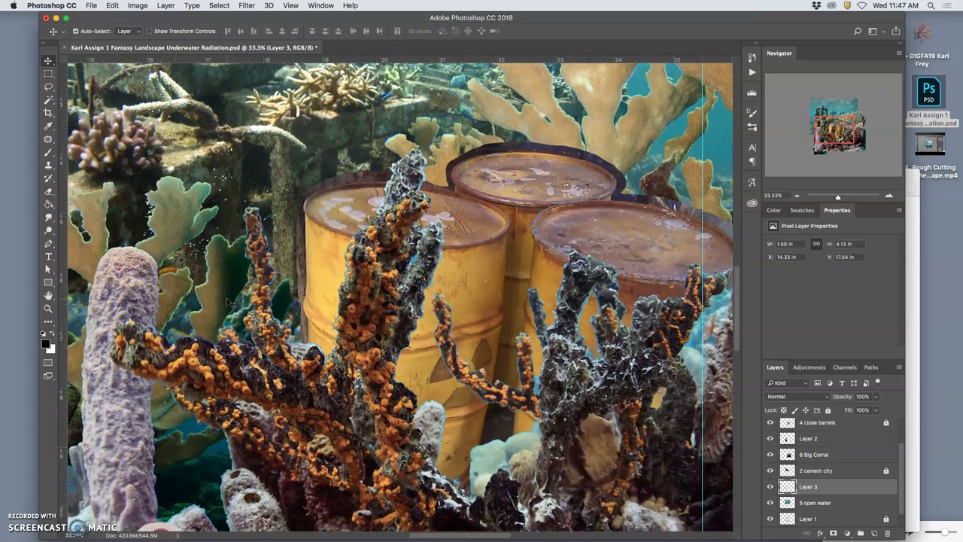
pyautogui.press('super+minus')
pyautogui.press('super+minus')
pyautogui.press('super+minus')
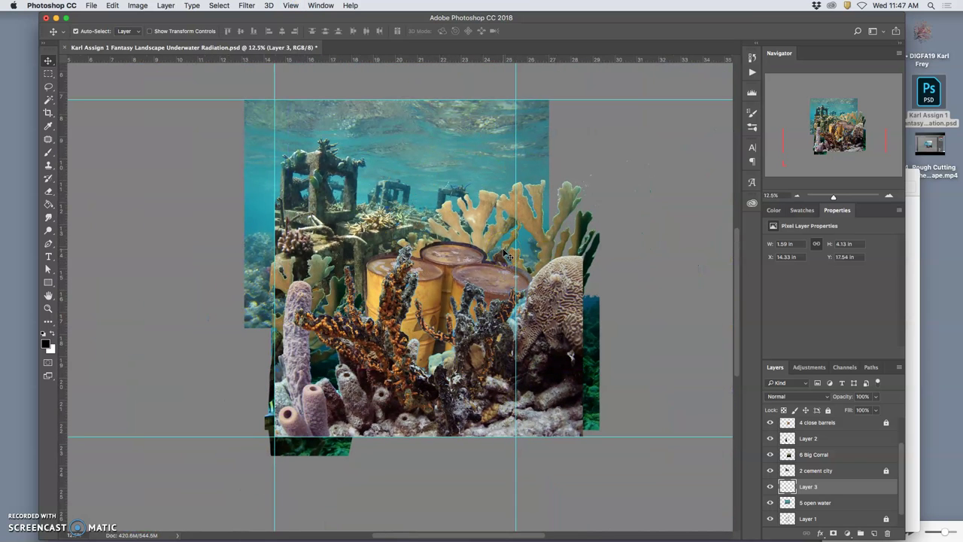
pyautogui.scroll(3, 508, 257)
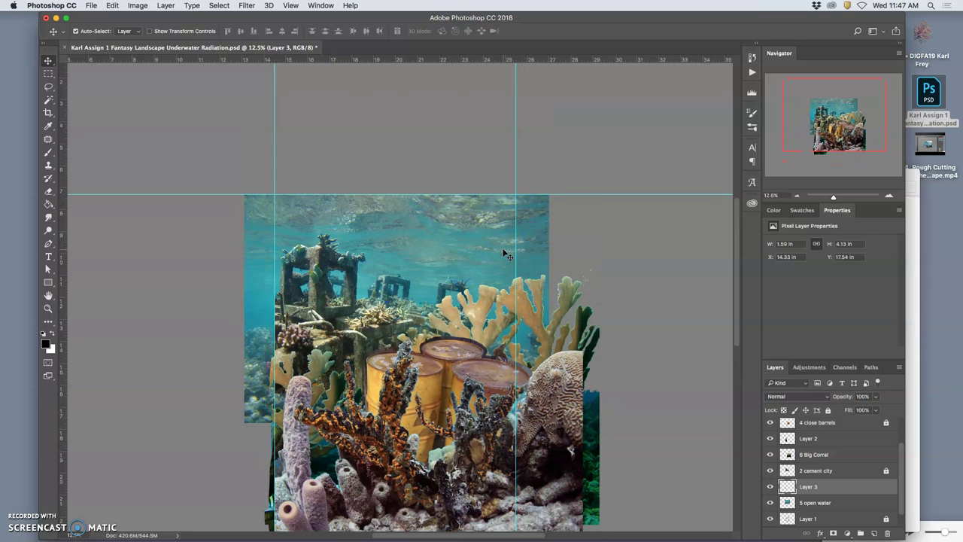
pyautogui.scroll(-1, 461, 244)
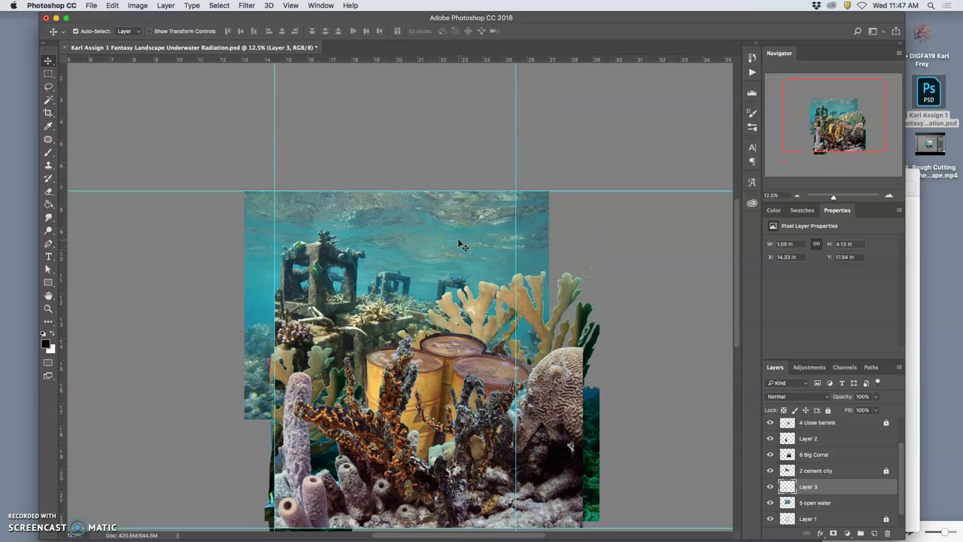
pyautogui.press('super+minus')
pyautogui.click(492, 300)
pyautogui.click(421, 296)
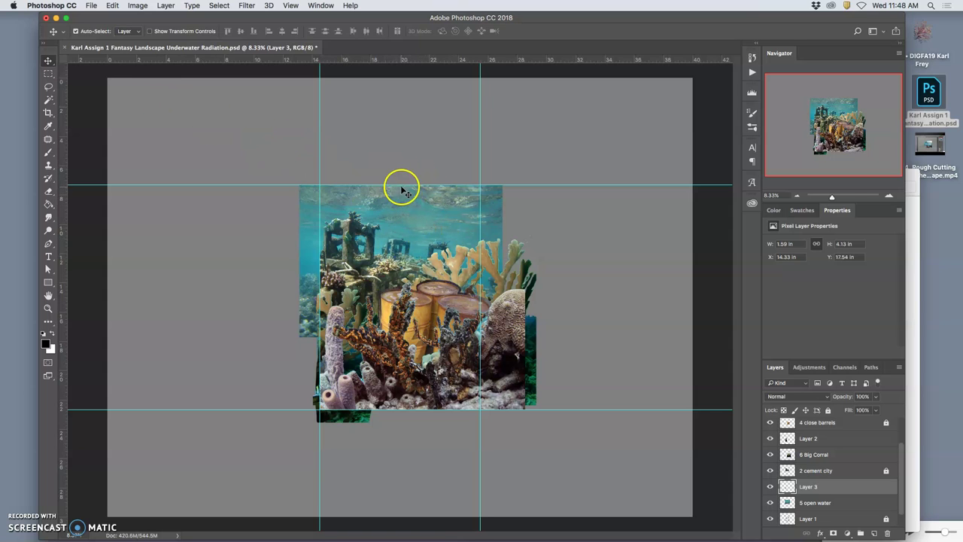
# - Raise the top guide to about Y 4.877 in and drag Layer 3 toward 5 open water
pyautogui.moveTo(399, 184); pyautogui.dragTo(399, 143)
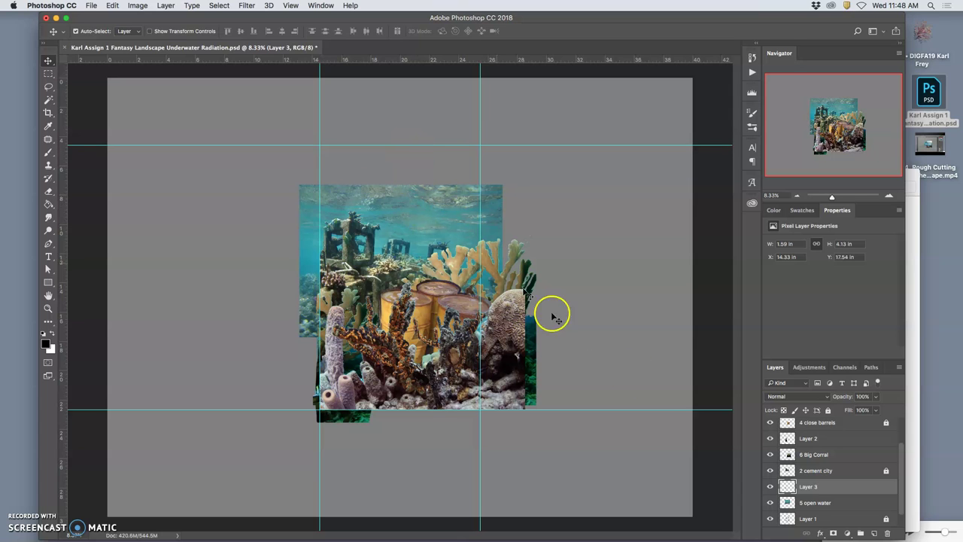
pyautogui.moveTo(807, 487); pyautogui.dragTo(775, 509)
# - Undo the reorder, duplicate 5 open water, and stretch the copy to the top guide (13.1 in)
pyautogui.hotkey('ctrl', 'z')
pyautogui.click(814, 504)
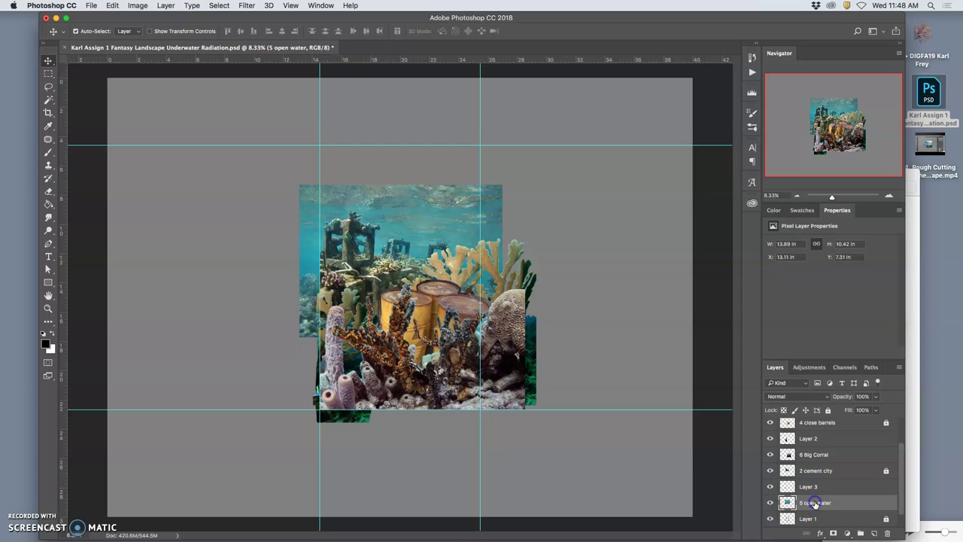
pyautogui.hotkey('ctrl', 'j')
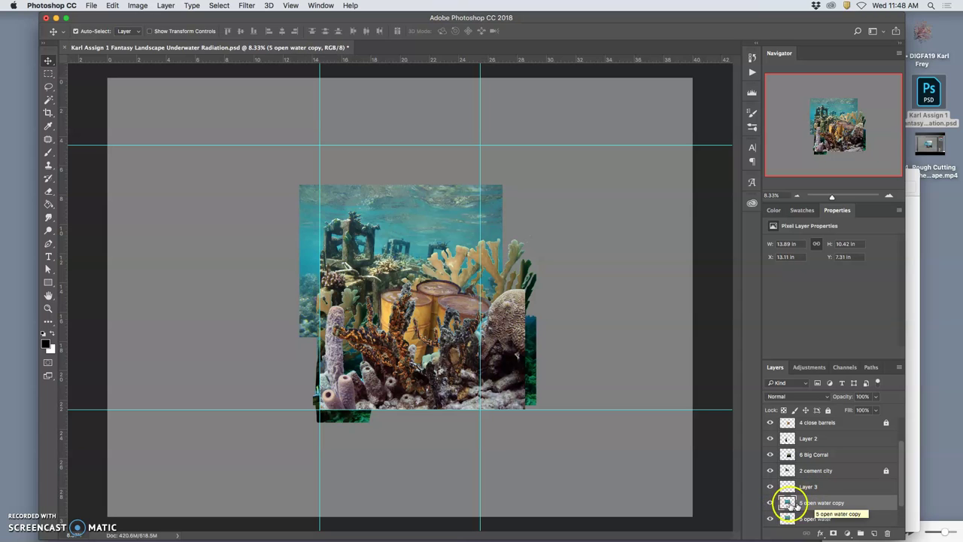
pyautogui.hotkey('ctrl', 't')
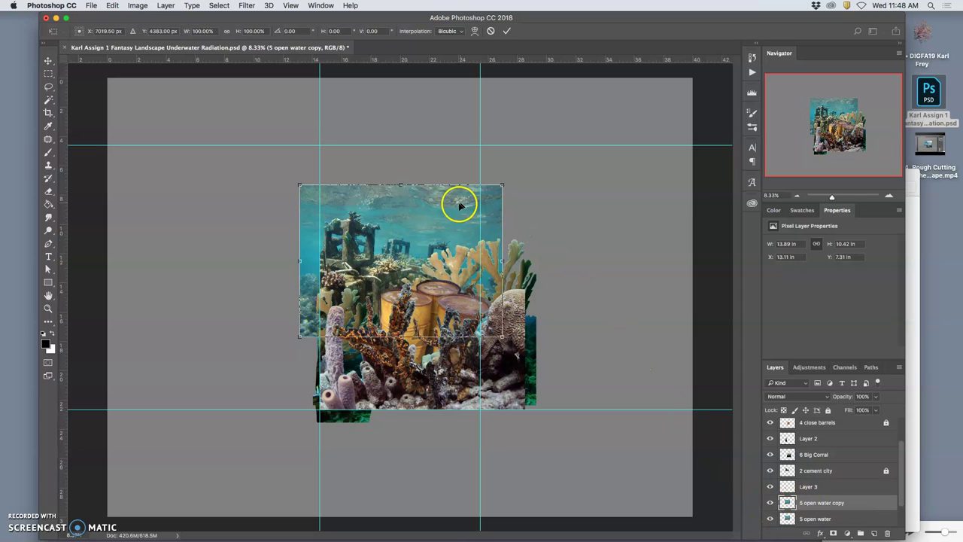
pyautogui.moveTo(401, 185); pyautogui.dragTo(403, 146)
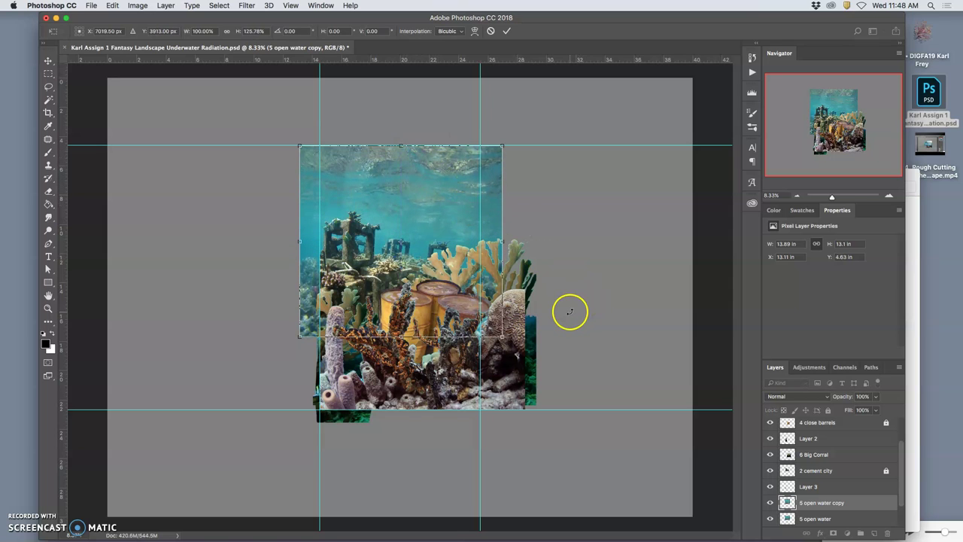
pyautogui.press('Return')
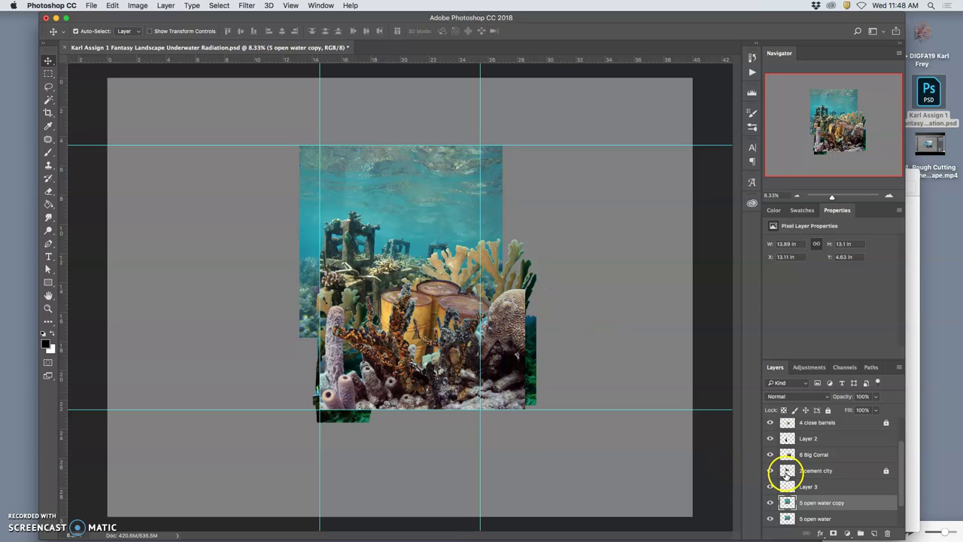
# - Unlock 2 cement city, enlarge a copy to 11.69 × 8.77 in, and hide the original
pyautogui.click(812, 470)
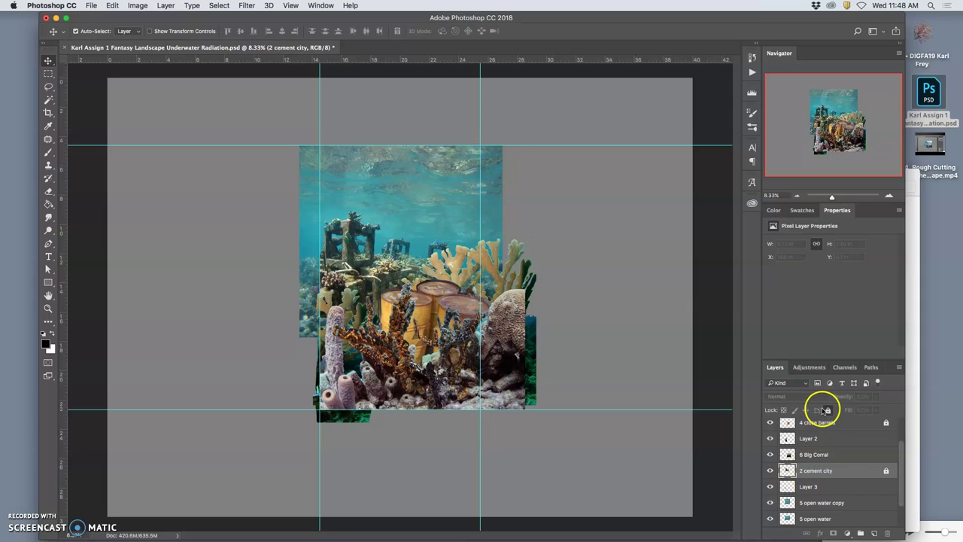
pyautogui.click(826, 410)
pyautogui.press('super+j')
pyautogui.press('super+t')
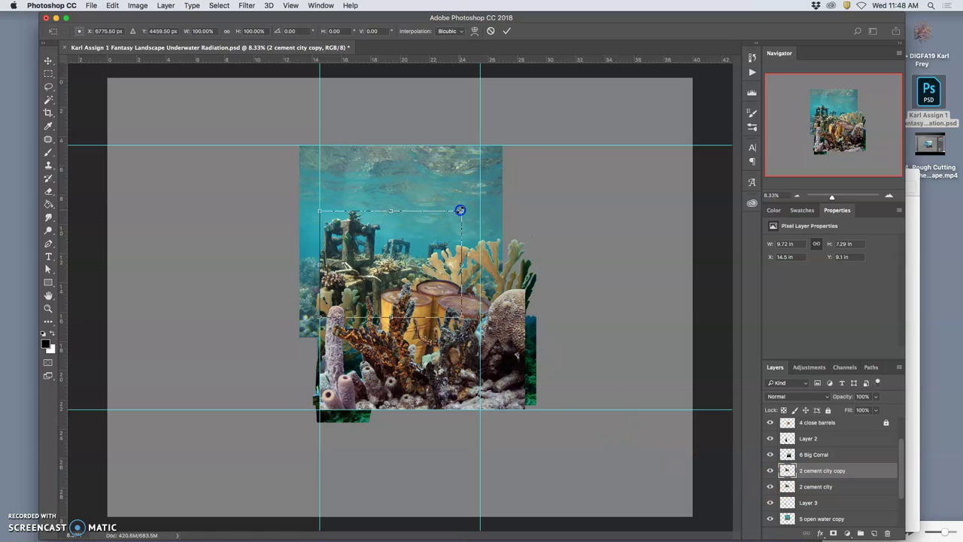
pyautogui.moveTo(460, 210); pyautogui.dragTo(484, 182)
pyautogui.press('Return')
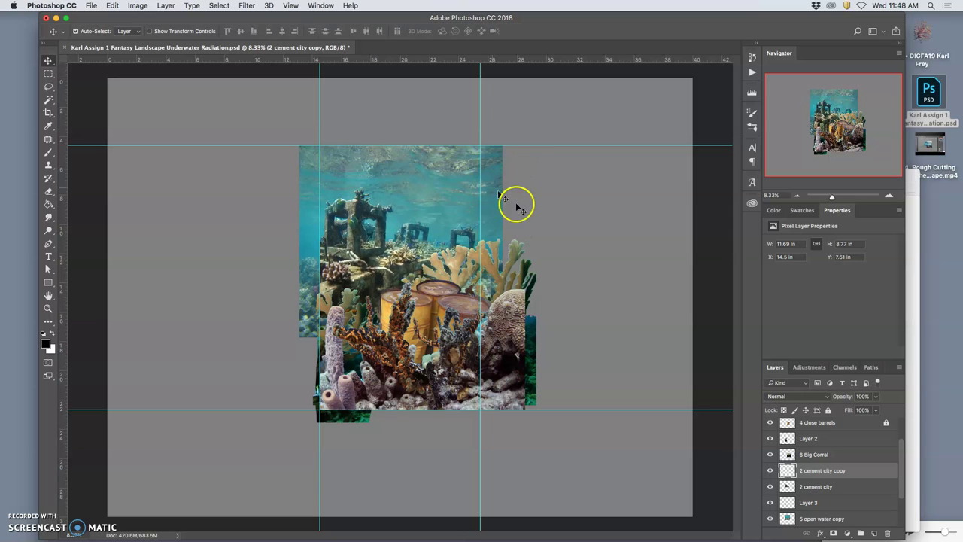
pyautogui.click(770, 488)
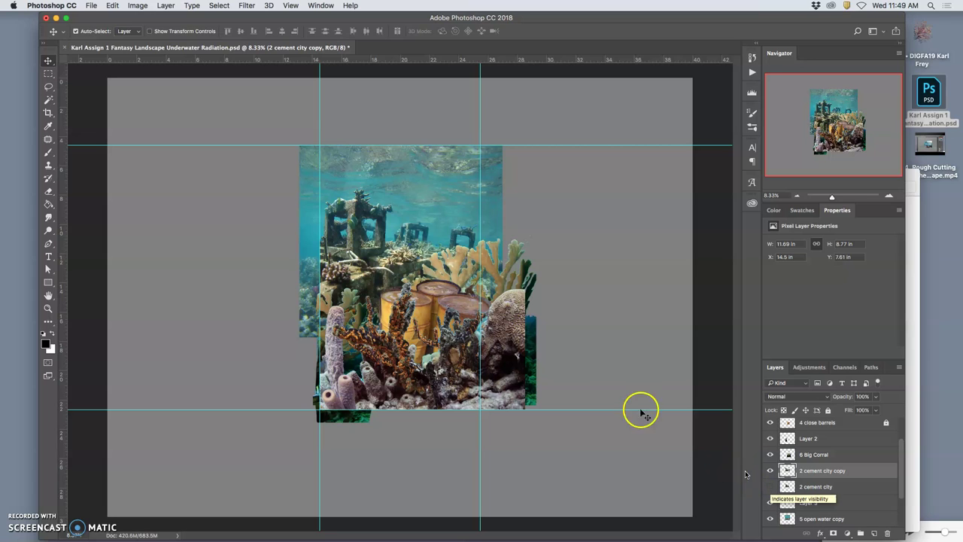
# - Move the 6 Big Corral layer up-left and warp its right side and top
pyautogui.click(817, 453)
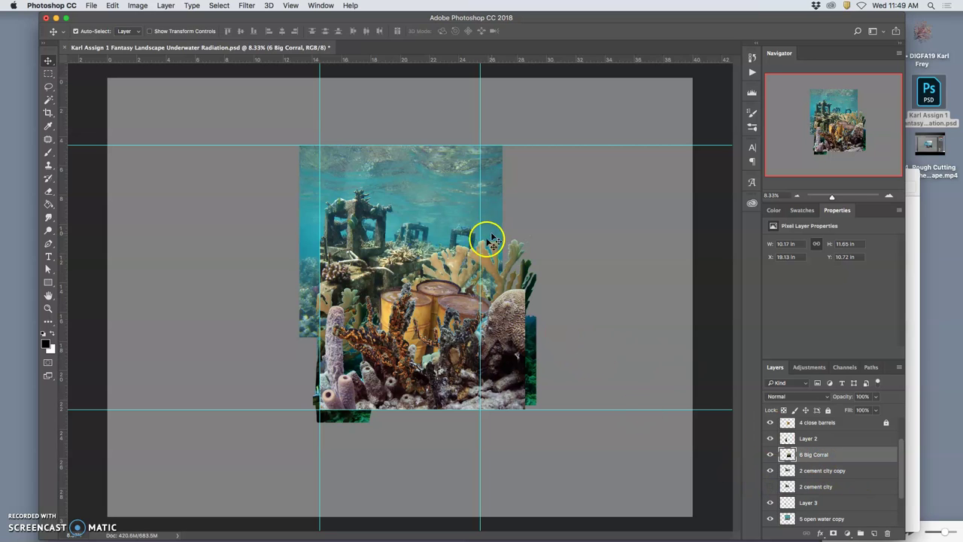
pyautogui.moveTo(457, 256); pyautogui.dragTo(498, 267)
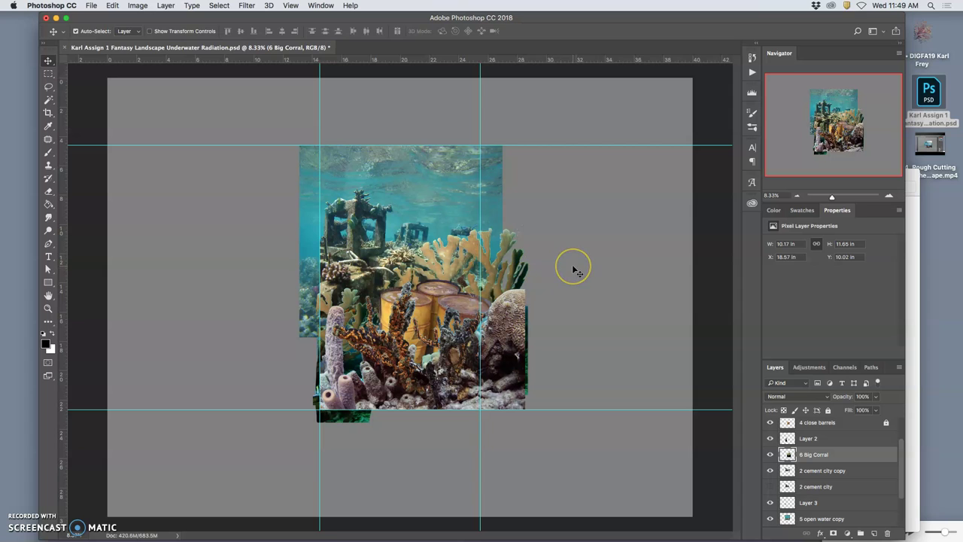
pyautogui.press('cmd+t')
pyautogui.rightClick(521, 256)
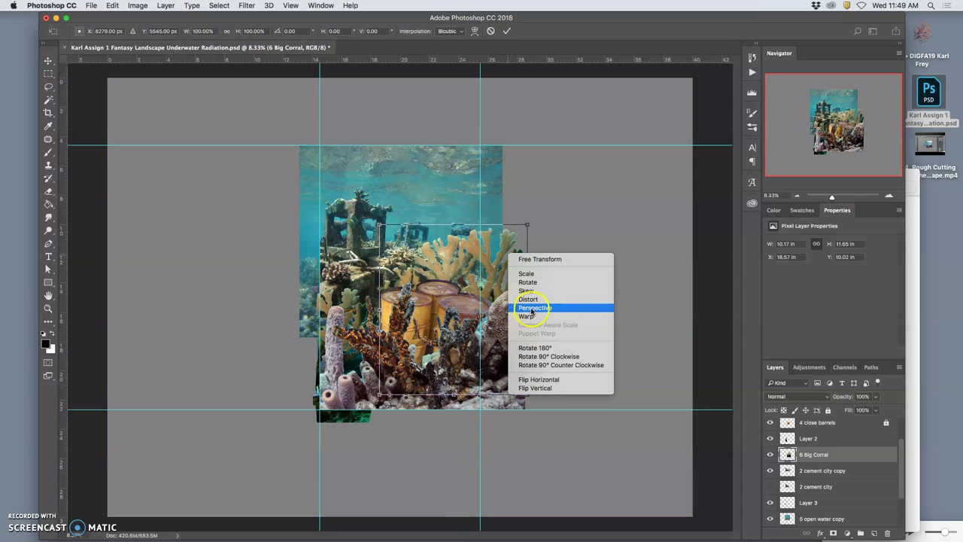
pyautogui.click(528, 317)
pyautogui.moveTo(495, 269)
pyautogui.mouseDown()
pyautogui.moveTo(490, 280)
pyautogui.moveTo(492, 260)
pyautogui.mouseUp()
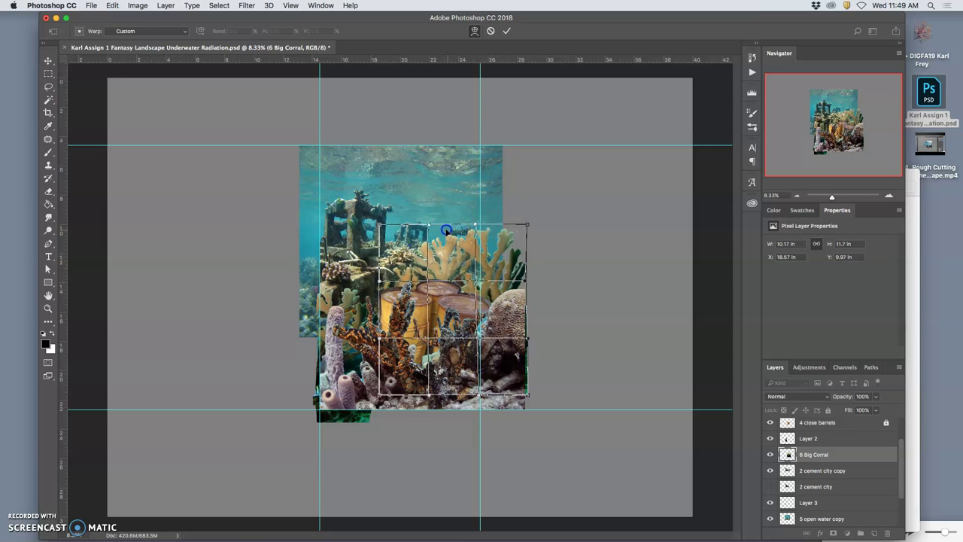
pyautogui.moveTo(451, 231); pyautogui.dragTo(446, 230)
pyautogui.click(522, 259)
pyautogui.press('Return')
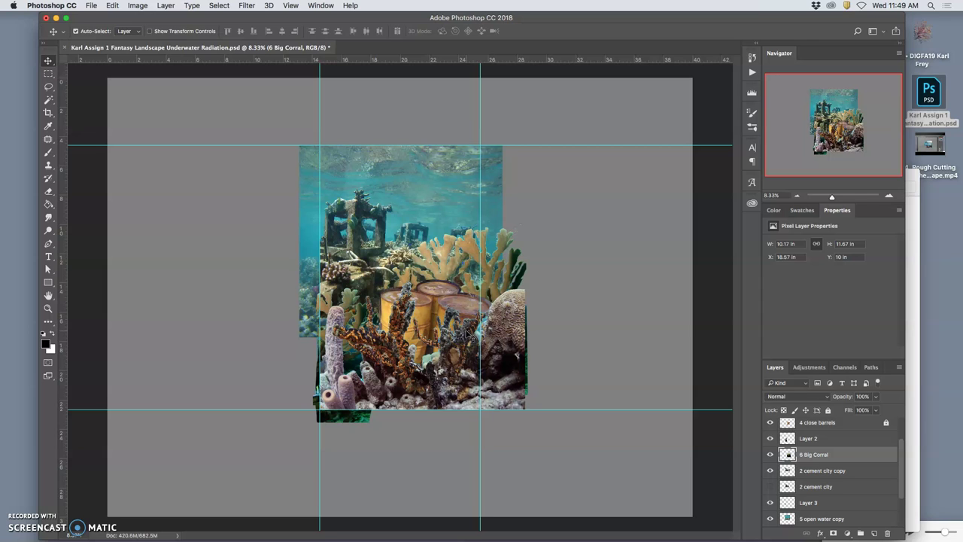
pyautogui.click(483, 336)
# - Save the PSD, then test a crop pulled in from both corners and undo it
pyautogui.press('super+s')
pyautogui.click(45, 113)
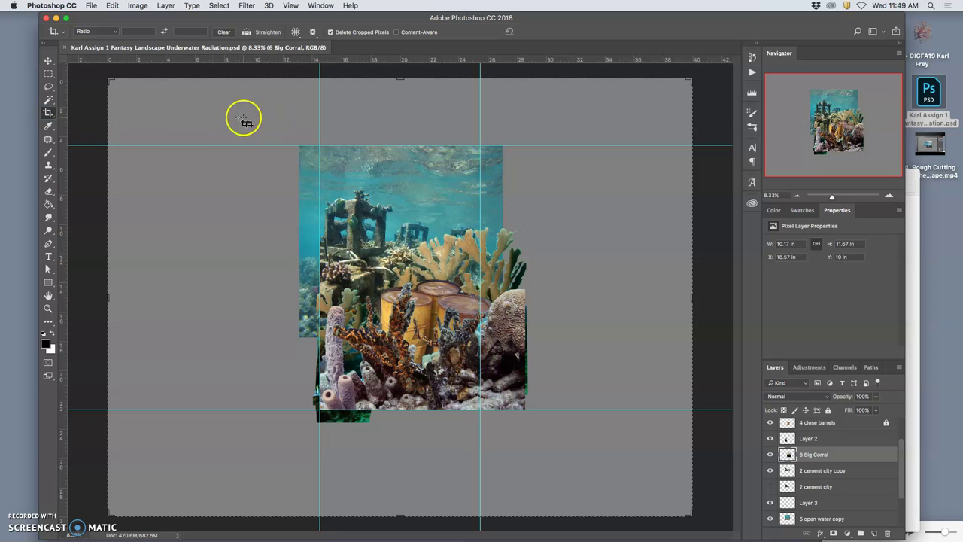
pyautogui.moveTo(112, 80); pyautogui.dragTo(215, 112)
pyautogui.moveTo(583, 481); pyautogui.dragTo(480, 431)
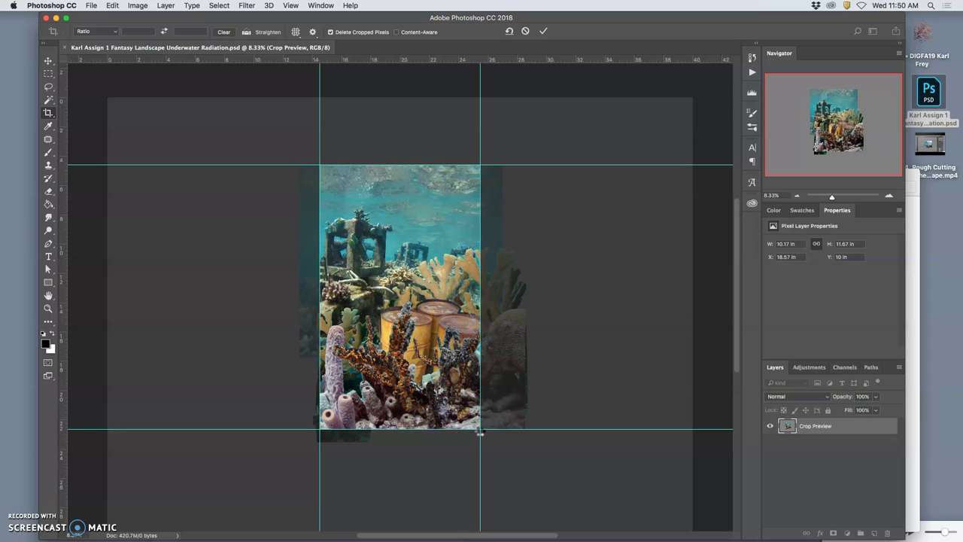
pyautogui.click(520, 423)
pyautogui.press('Return')
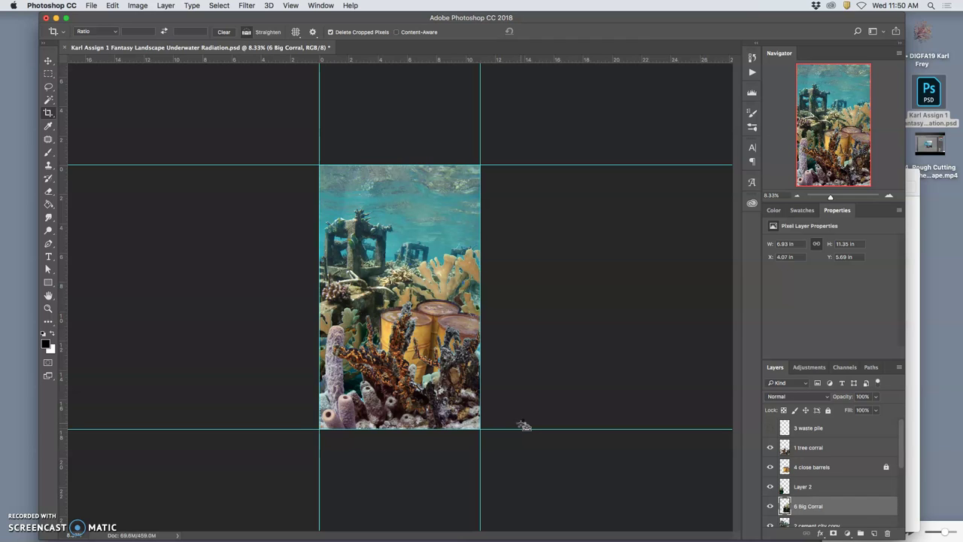
pyautogui.click(562, 424)
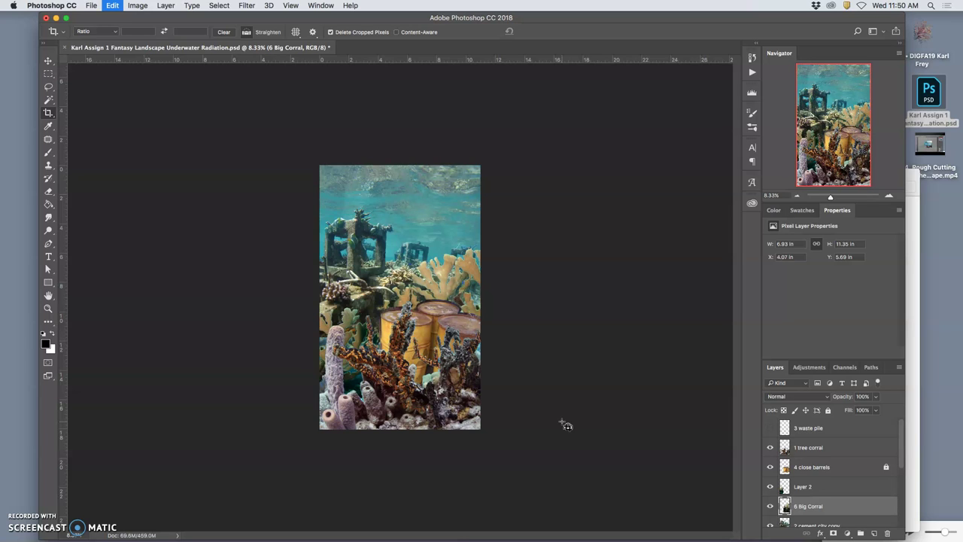
pyautogui.press('super+z')
# - Show the guides, crop to a tall frame around the scene, and zoom in
pyautogui.click(444, 222)
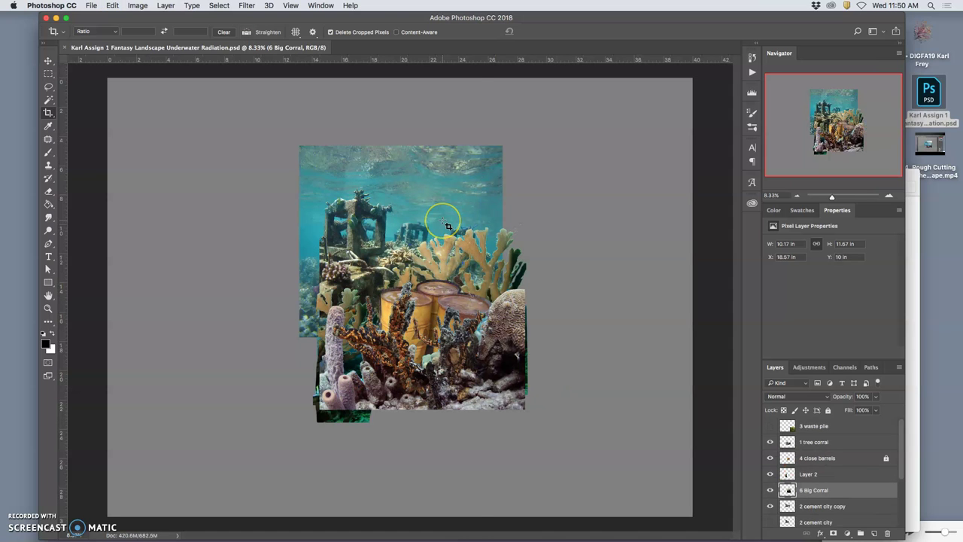
pyautogui.press('super+semicolon')
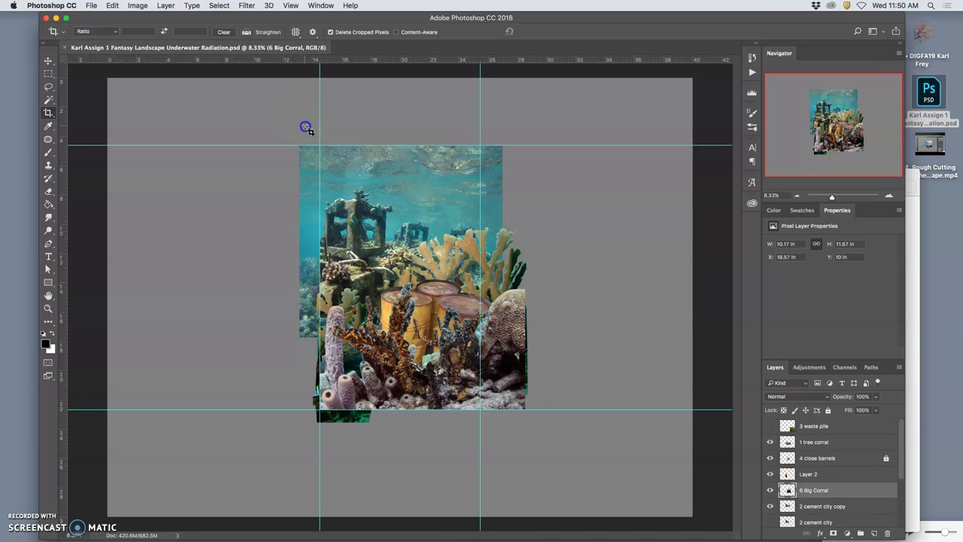
pyautogui.moveTo(308, 130); pyautogui.dragTo(510, 437)
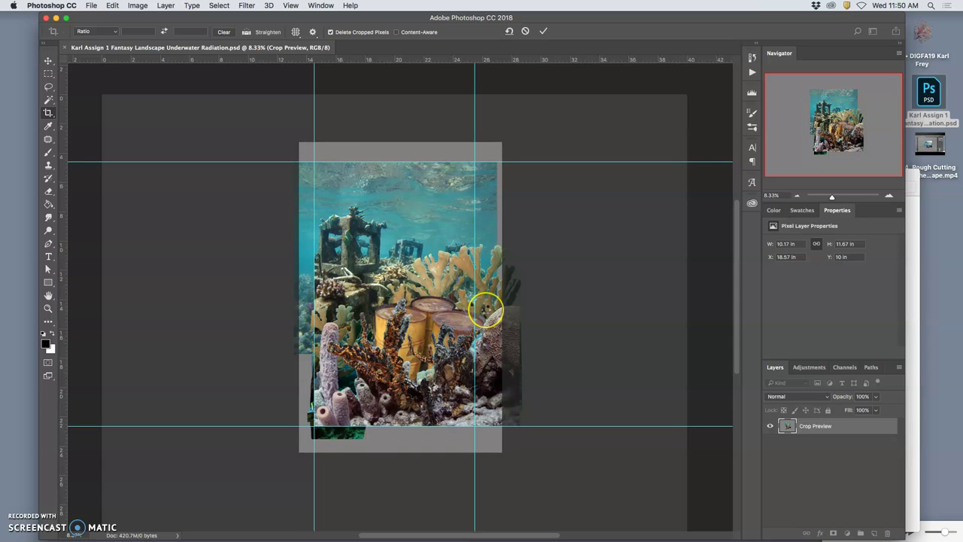
pyautogui.doubleClick(486, 309)
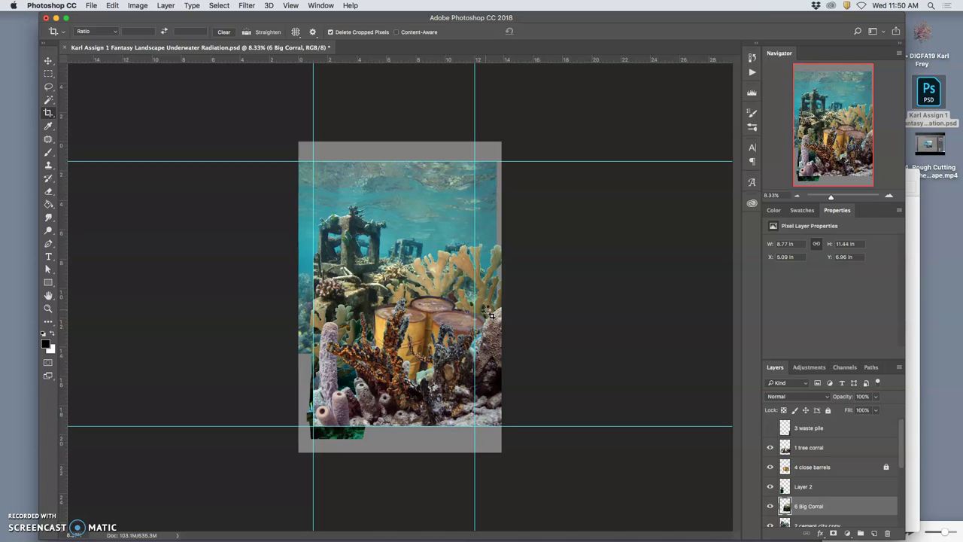
pyautogui.click(471, 274)
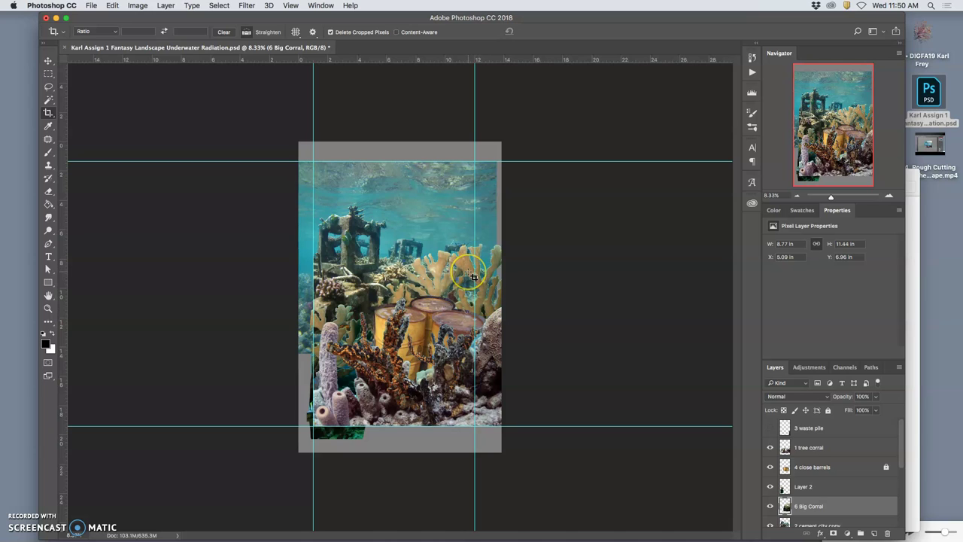
pyautogui.press('super+equal')
pyautogui.press('super+equal')
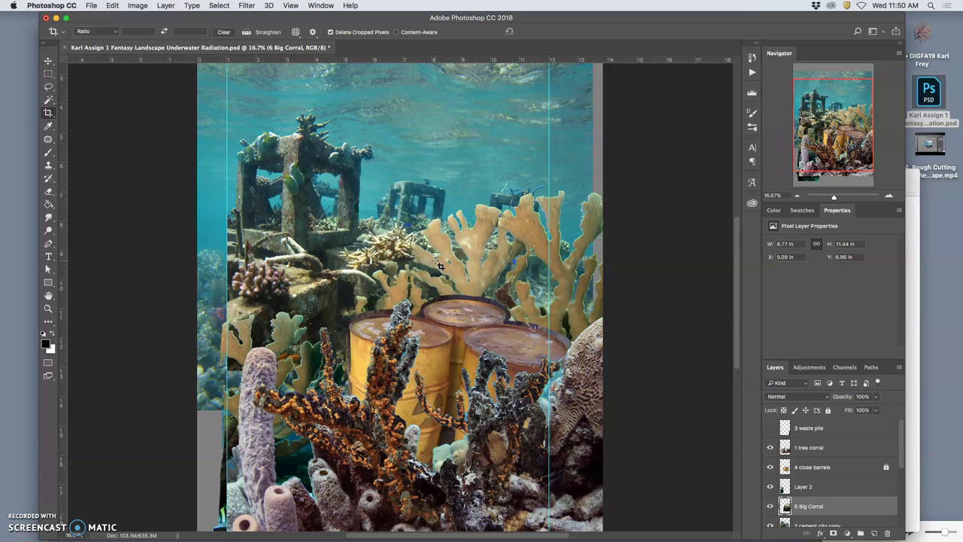
# - Apply a new crop frame, undo it to restore the full canvas, and save the PSD
pyautogui.press('super+minus')
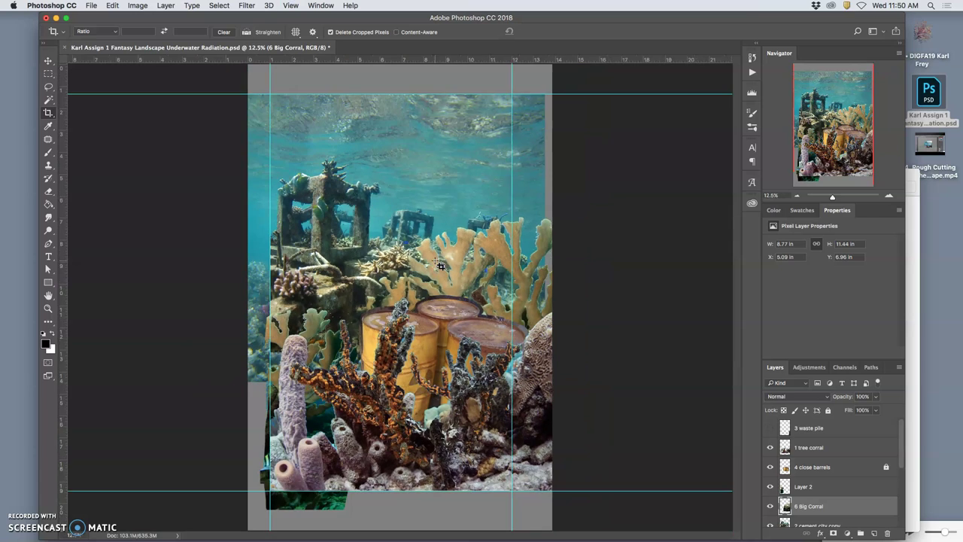
pyautogui.moveTo(284, 137); pyautogui.dragTo(487, 408)
pyautogui.click(522, 308)
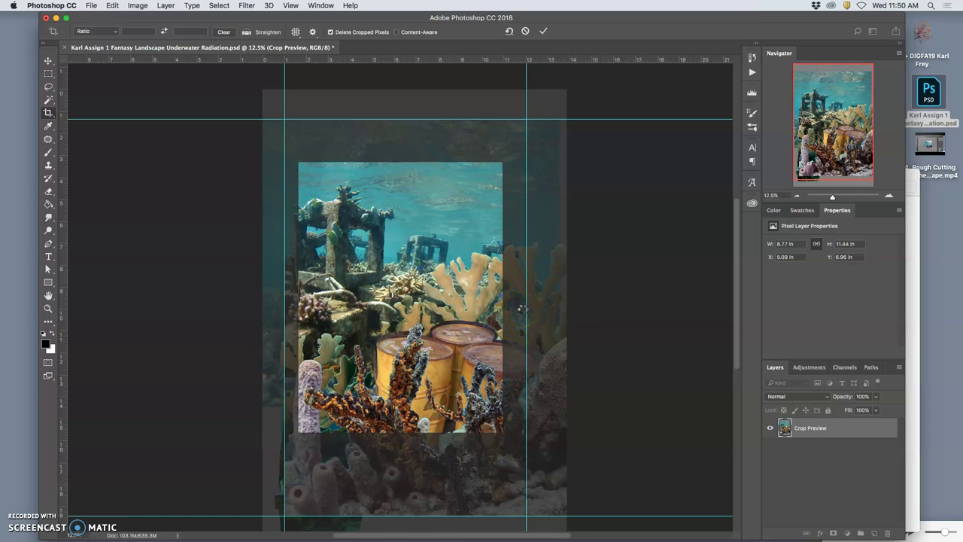
pyautogui.press('Return')
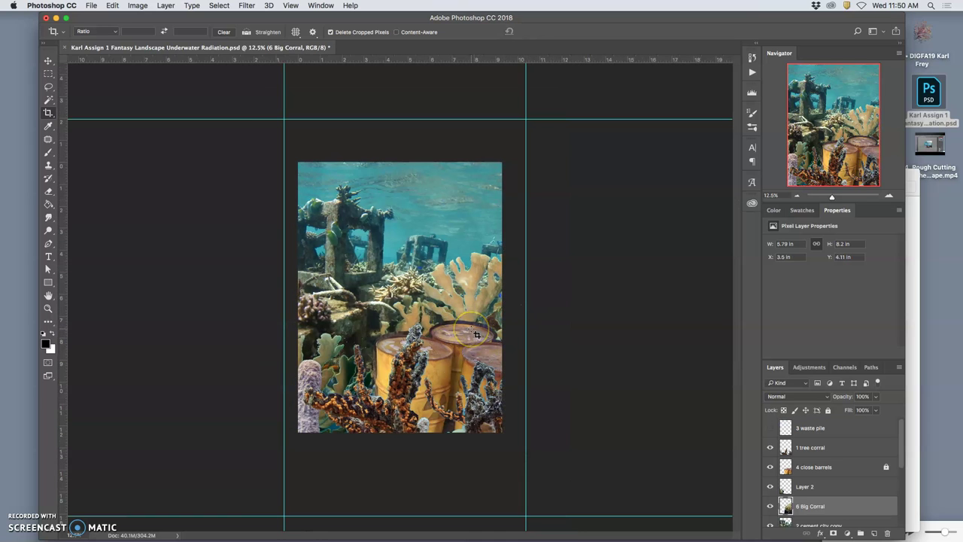
pyautogui.press('super+z')
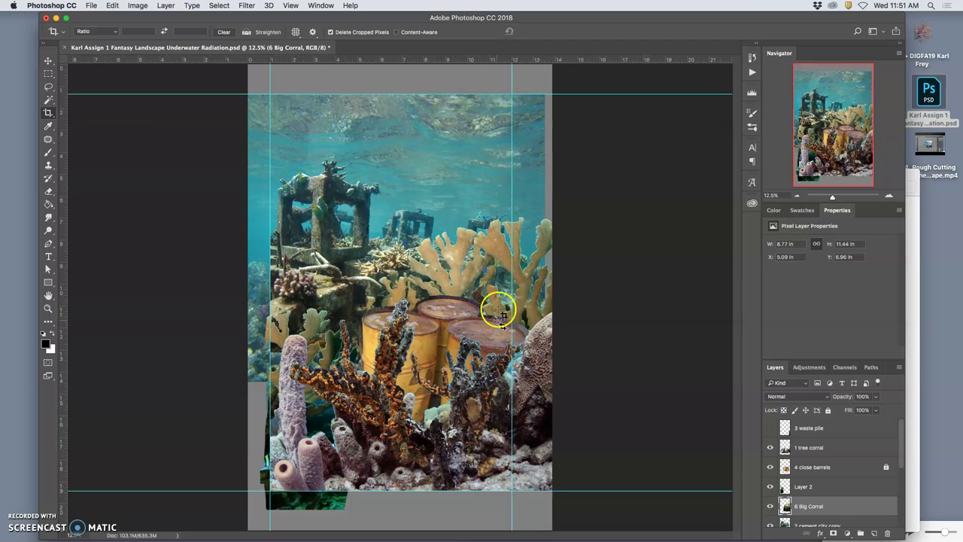
pyautogui.press('super+s')
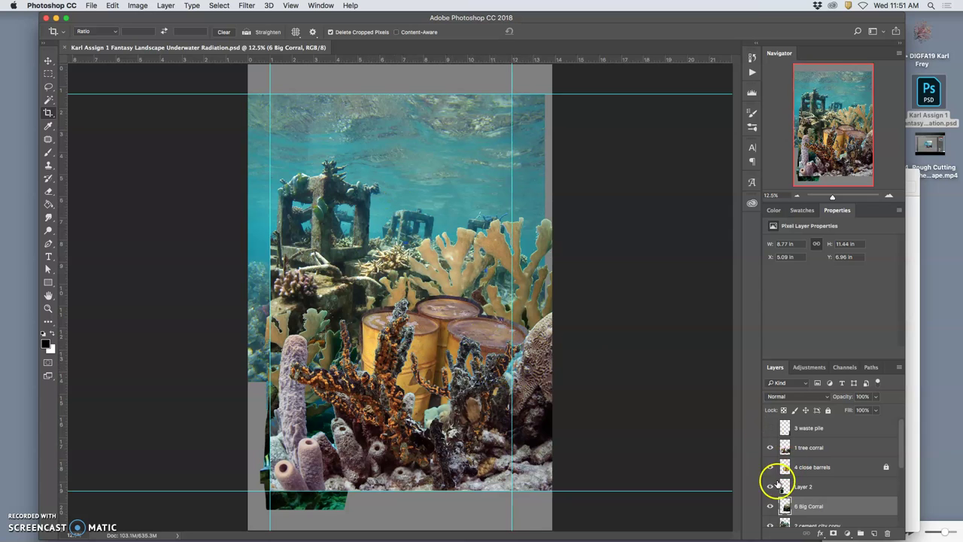
# - Hide the upper layers to inspect, and move 2 cement city above 3 waste pile
pyautogui.click(769, 505)
pyautogui.click(770, 486)
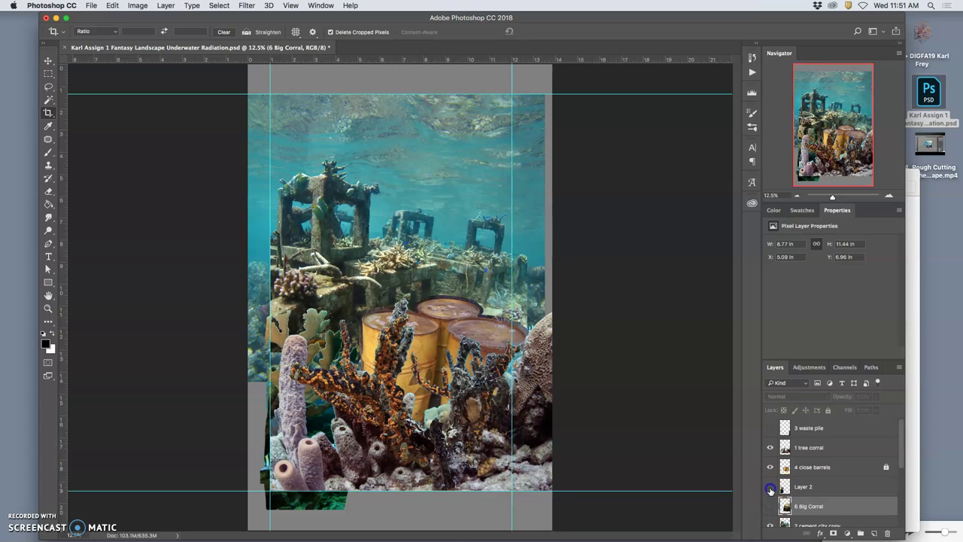
pyautogui.click(769, 466)
pyautogui.click(771, 449)
pyautogui.scroll(-3, 782, 481)
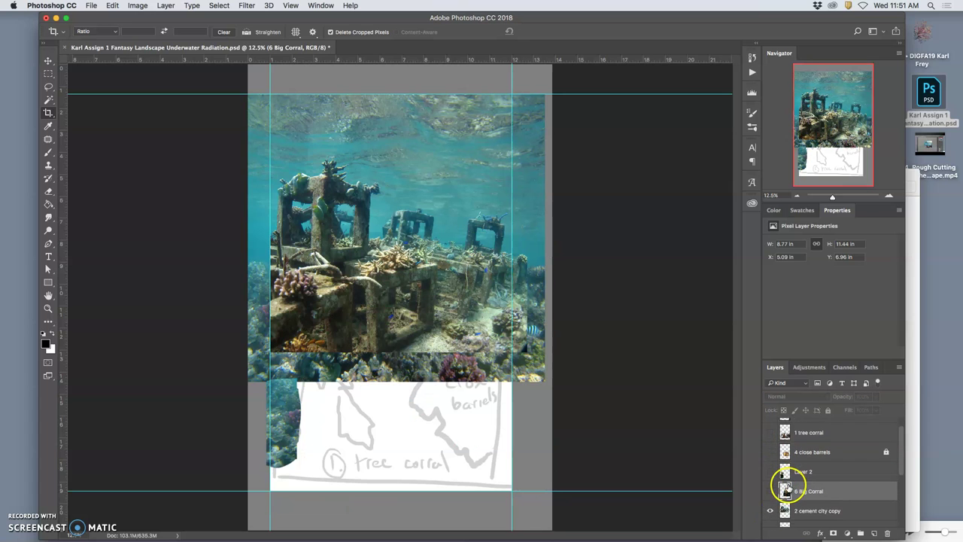
pyautogui.click(770, 473)
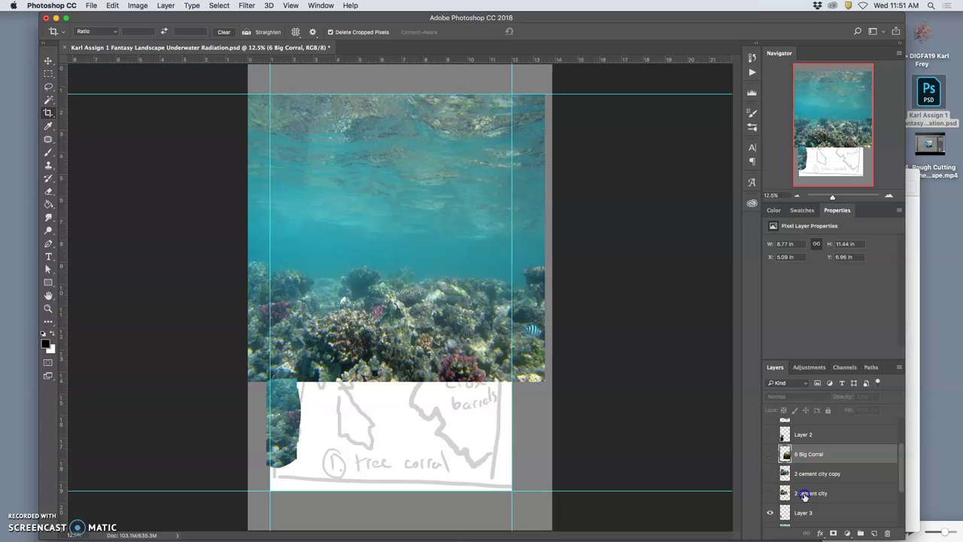
pyautogui.click(804, 494)
pyautogui.hotkey('ctrl', ']')
pyautogui.hotkey('ctrl', ']')
pyautogui.hotkey('ctrl', ']')
pyautogui.hotkey('ctrl', ']')
pyautogui.hotkey('ctrl', ']')
pyautogui.hotkey('ctrl', ']')
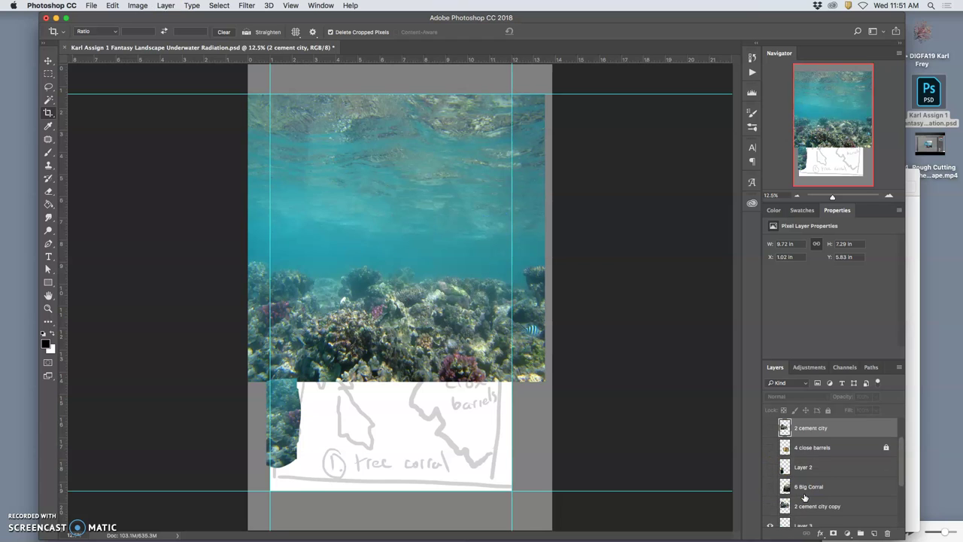
# - Show 2 cement city copy, 6 Big Corral, Layer 2, 4 close barrels and 1 tree corral again
pyautogui.scroll(-4, 803, 489)
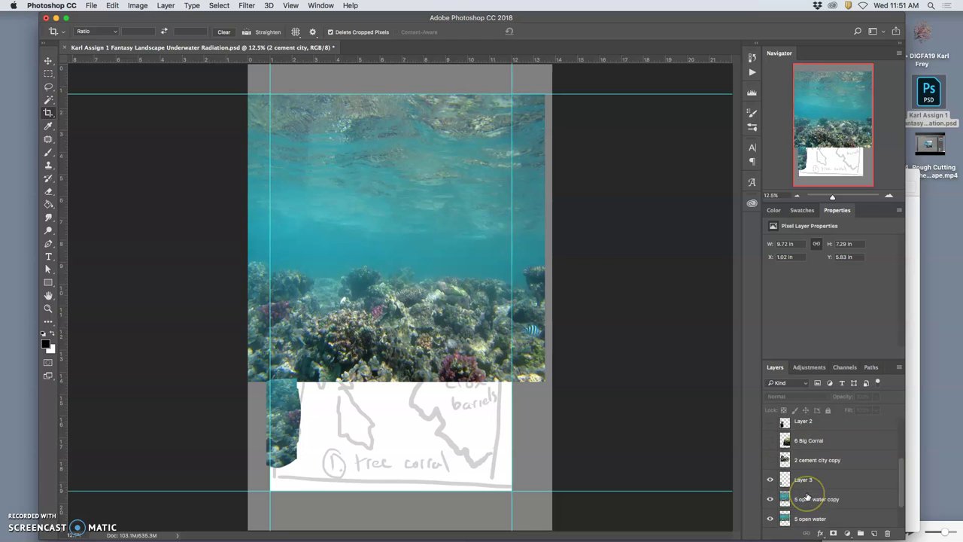
pyautogui.click(770, 459)
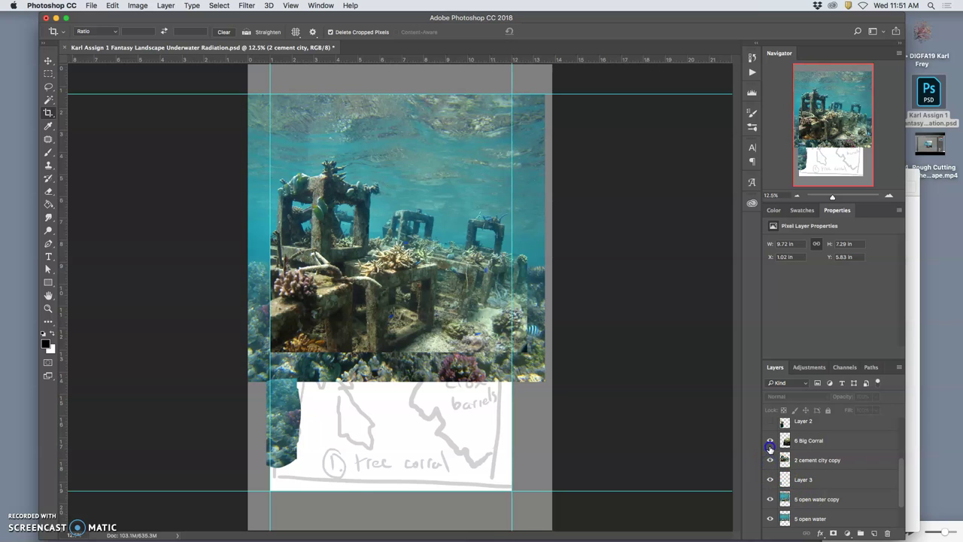
pyautogui.click(770, 440)
pyautogui.click(770, 420)
pyautogui.scroll(4, 775, 466)
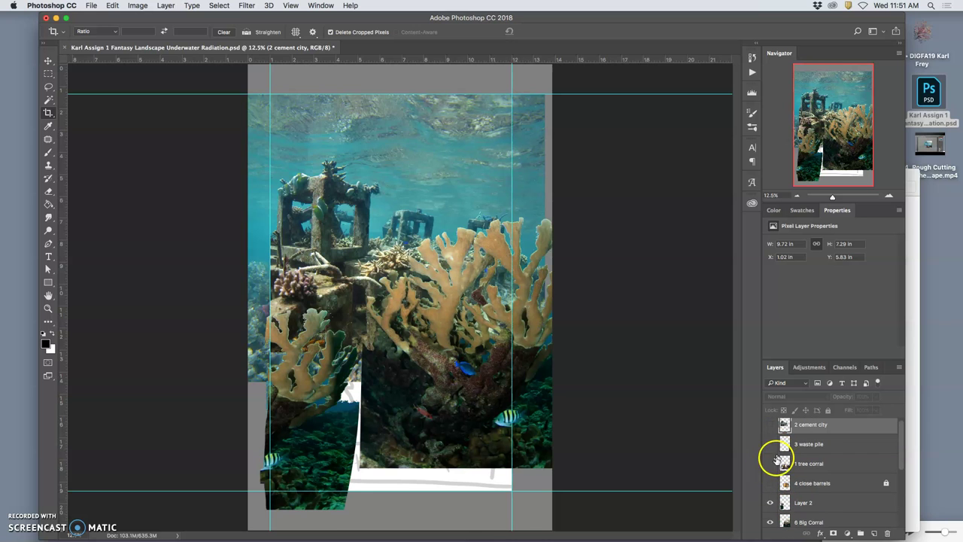
pyautogui.click(769, 482)
pyautogui.click(770, 464)
pyautogui.scroll(-1, 816, 487)
# - Unlock 4 close barrels and label the layers from 6 Big Corral to 5 open water copy green
pyautogui.click(886, 471)
pyautogui.click(808, 453)
pyautogui.scroll(-1, 804, 467)
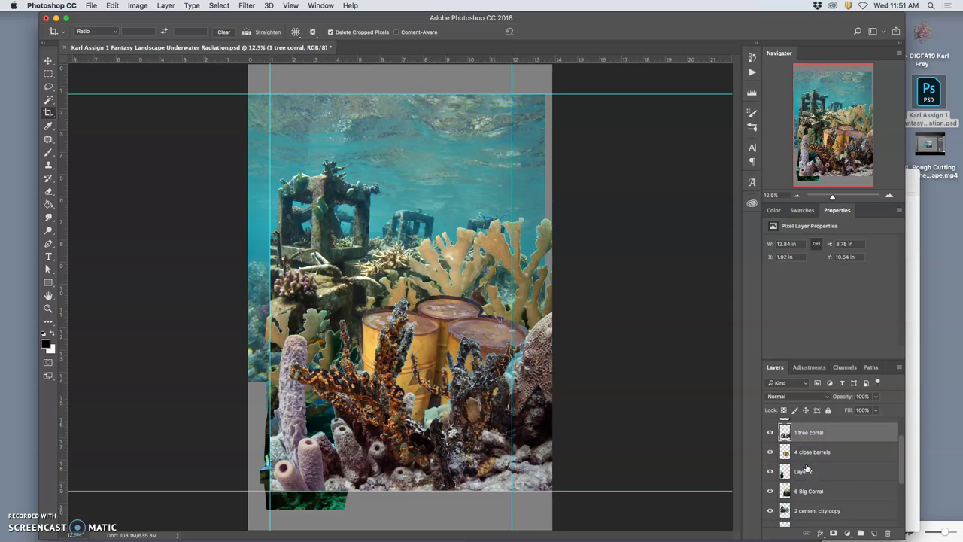
pyautogui.scroll(-2, 805, 469)
pyautogui.scroll(-2, 807, 477)
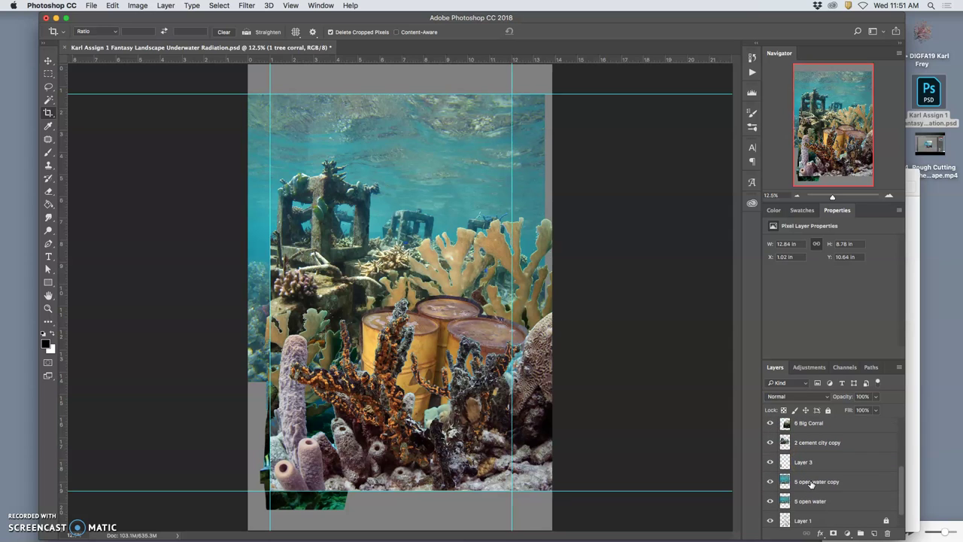
pyautogui.keyDown('shift'); pyautogui.click(811, 483); pyautogui.keyUp('shift')
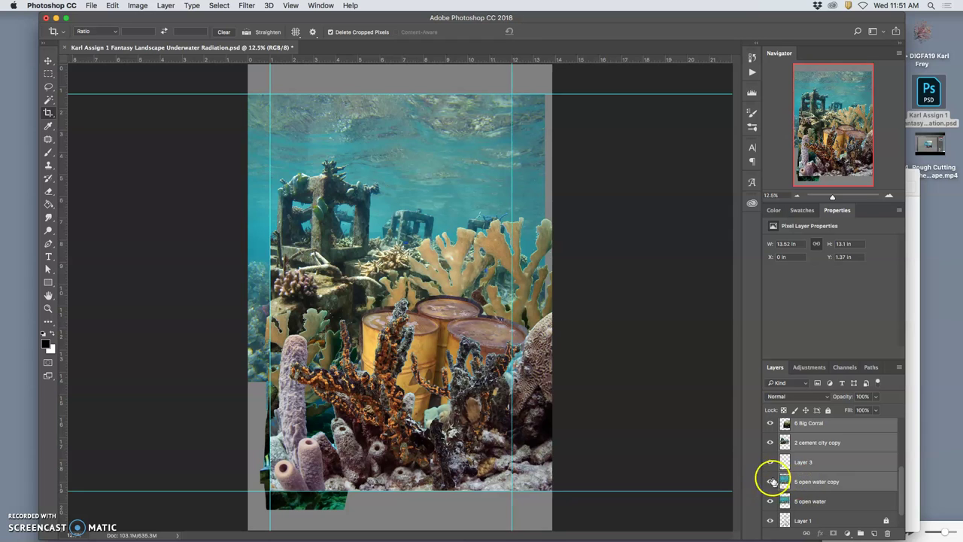
pyautogui.click(773, 478)
pyautogui.click(773, 478)
pyautogui.rightClick(774, 477)
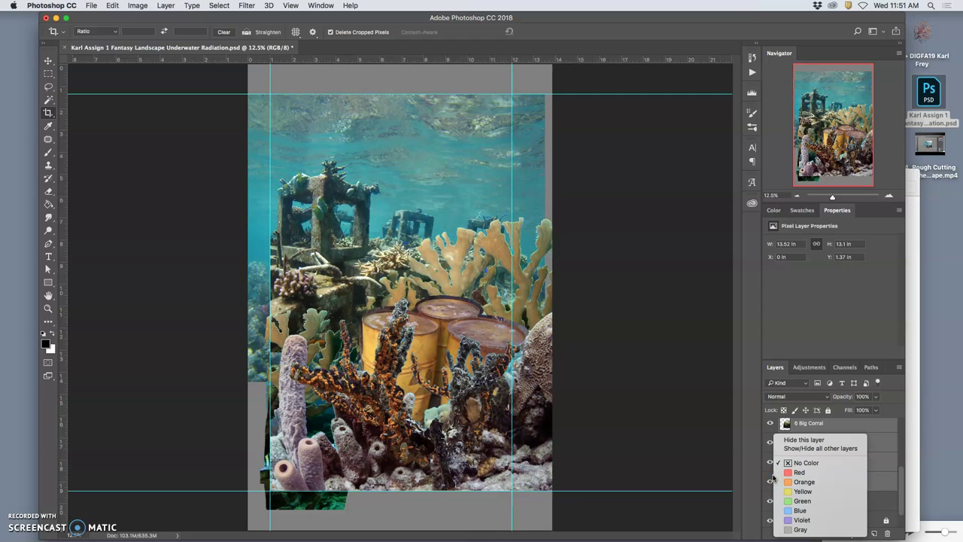
pyautogui.click(802, 500)
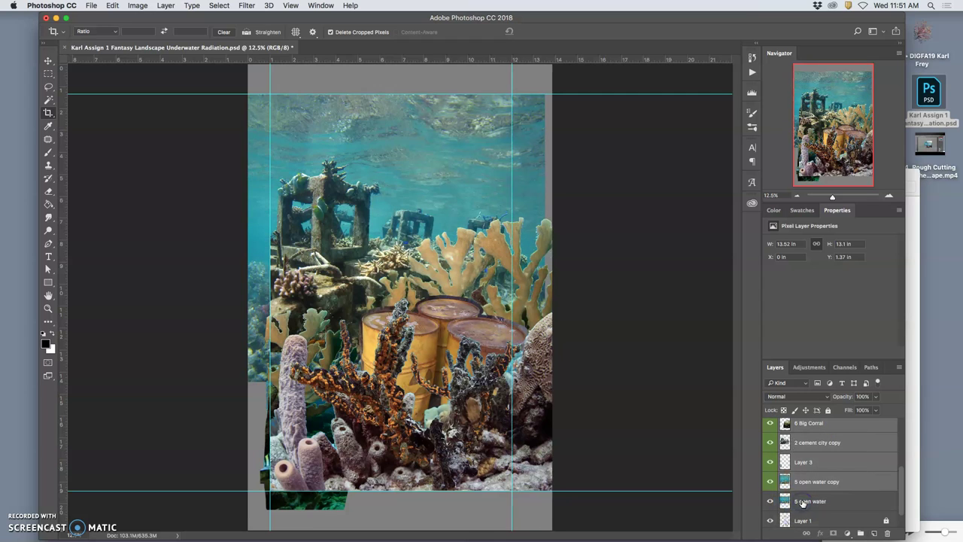
# - Hide the white Layer 0 background and drag a layer within the Layers panel
pyautogui.scroll(-2, 795, 485)
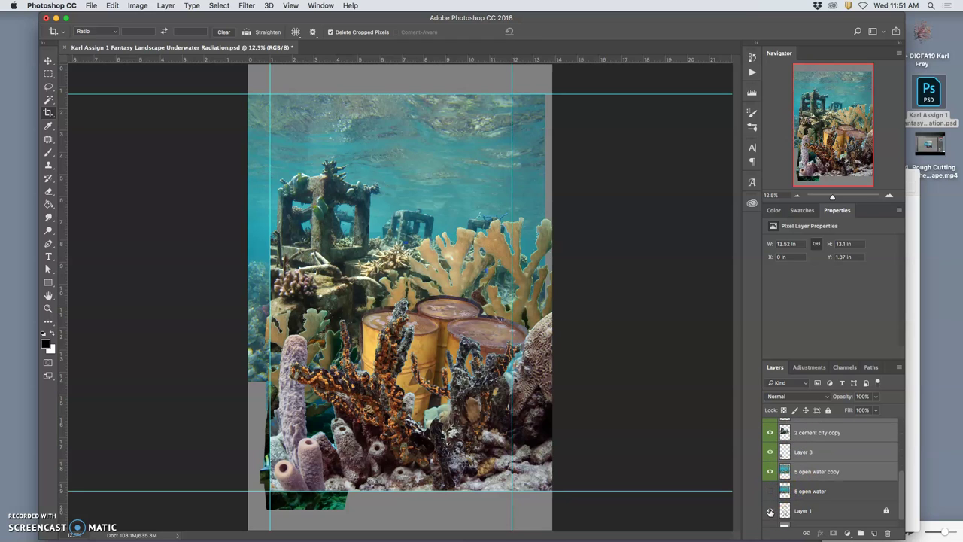
pyautogui.scroll(-2, 796, 506)
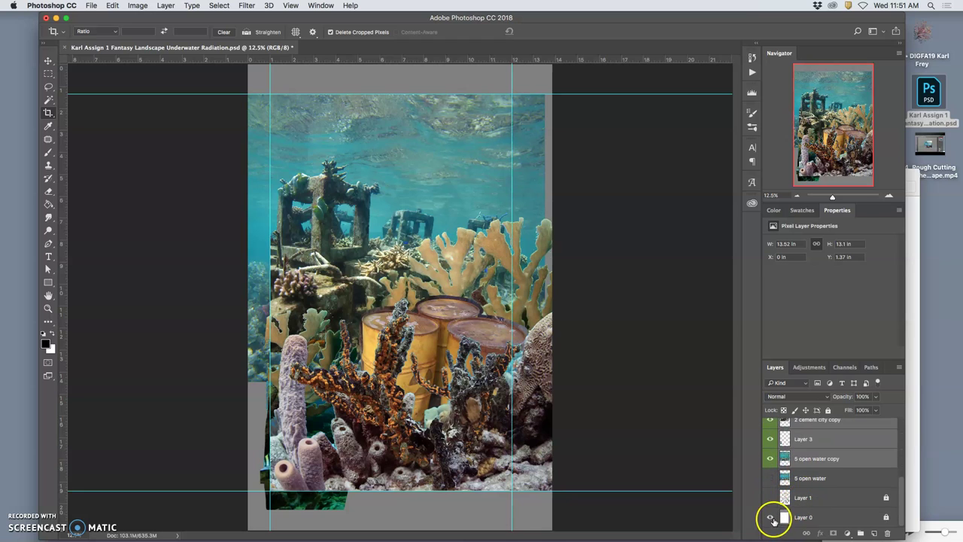
pyautogui.click(773, 516)
pyautogui.scroll(4, 797, 503)
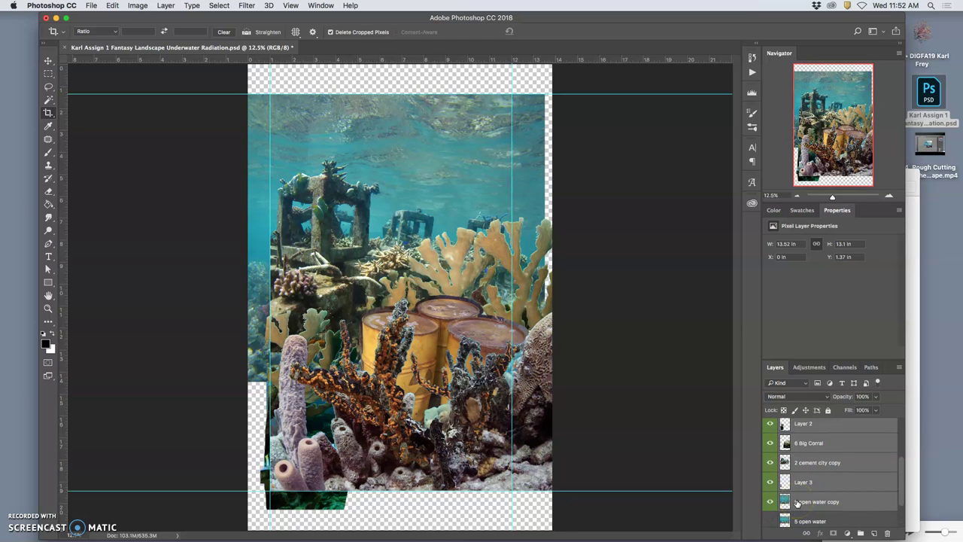
pyautogui.scroll(3, 797, 502)
pyautogui.moveTo(784, 462); pyautogui.dragTo(787, 509)
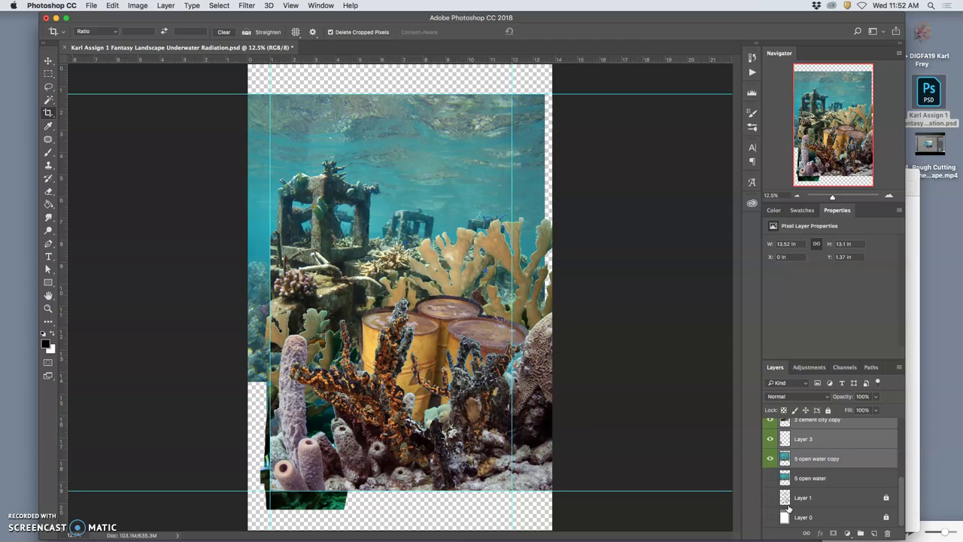
pyautogui.moveTo(788, 509); pyautogui.dragTo(787, 509)
# - Hide the foreground coral, barrel, ruin and Layer 3 layers, keep white Layer 0 visible, and select 5 open water copy
pyautogui.scroll(1, 805, 443)
pyautogui.scroll(5, 805, 444)
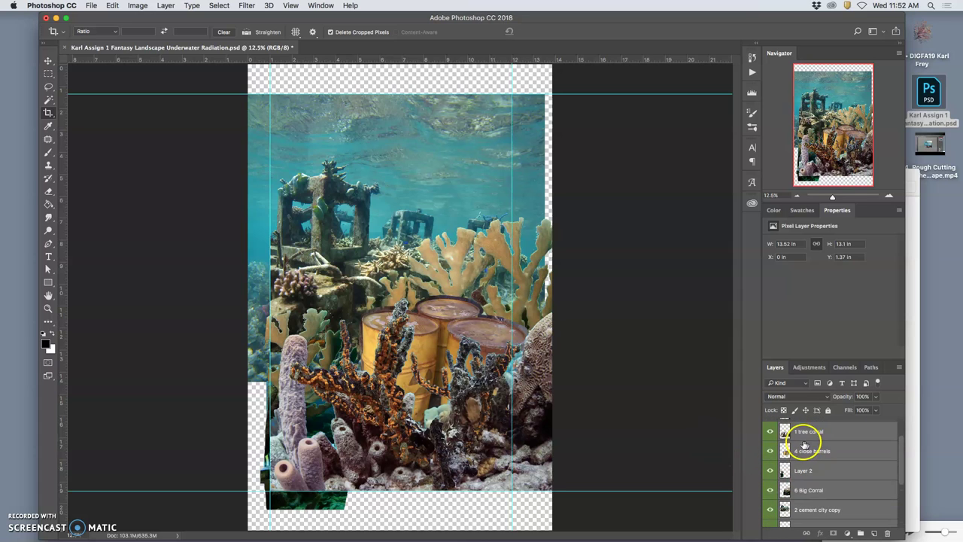
pyautogui.moveTo(770, 431); pyautogui.dragTo(774, 499)
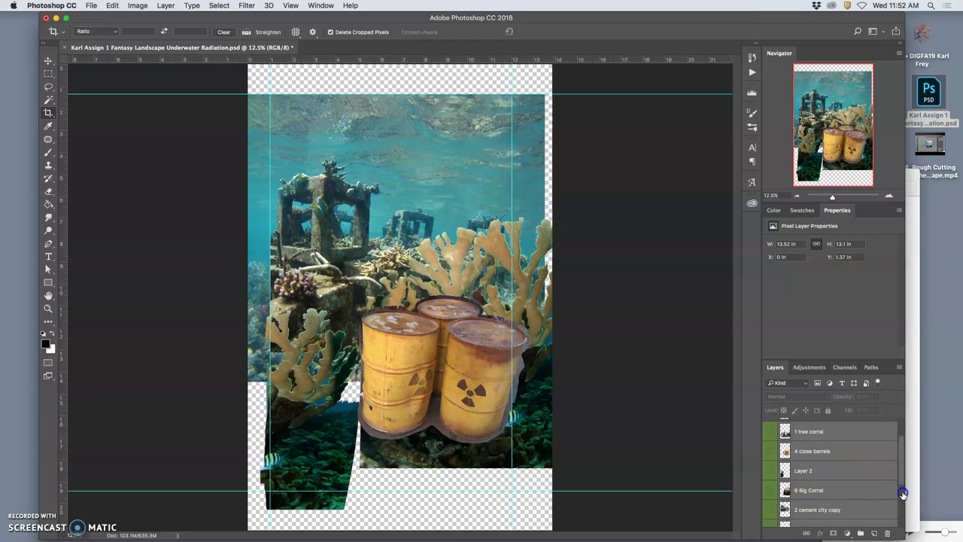
pyautogui.moveTo(902, 480); pyautogui.dragTo(902, 521)
pyautogui.click(770, 517)
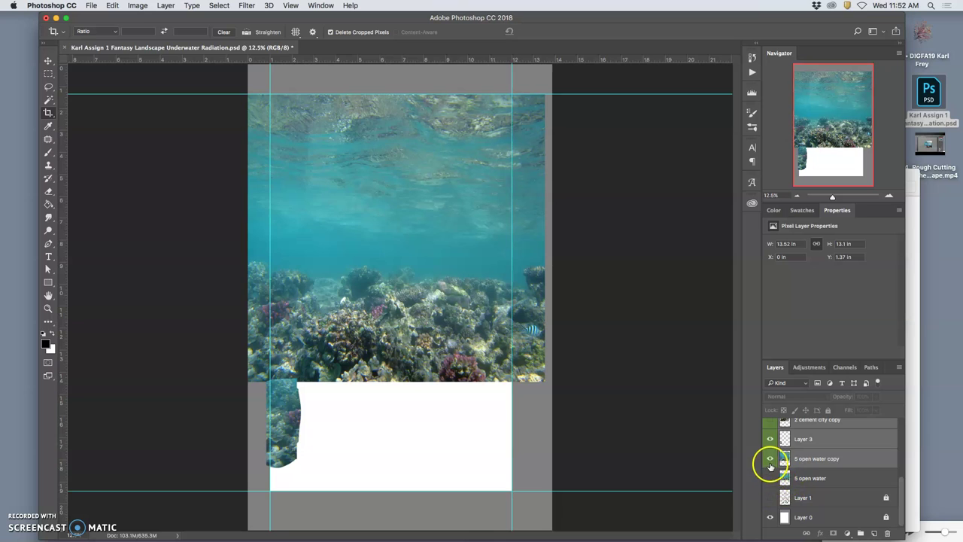
pyautogui.scroll(2, 767, 459)
pyautogui.click(769, 467)
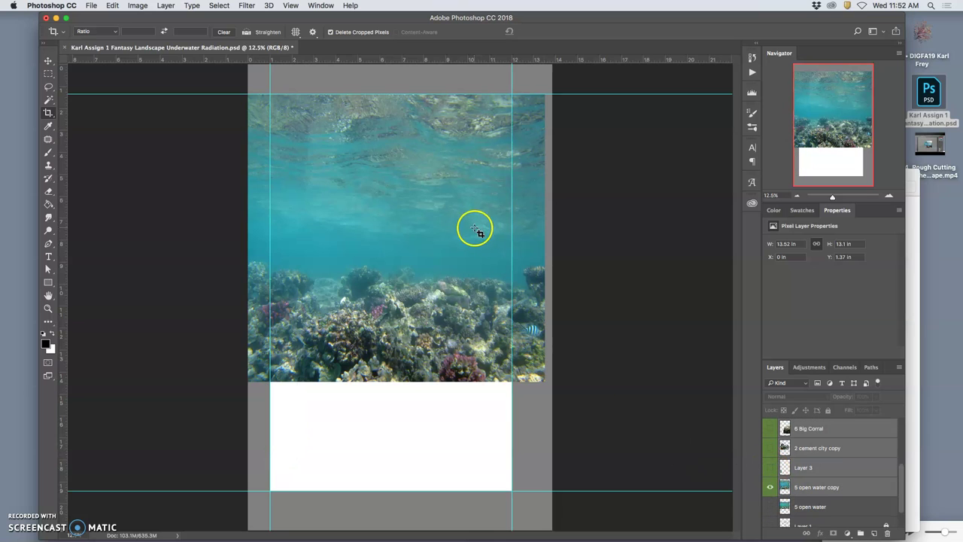
pyautogui.click(835, 490)
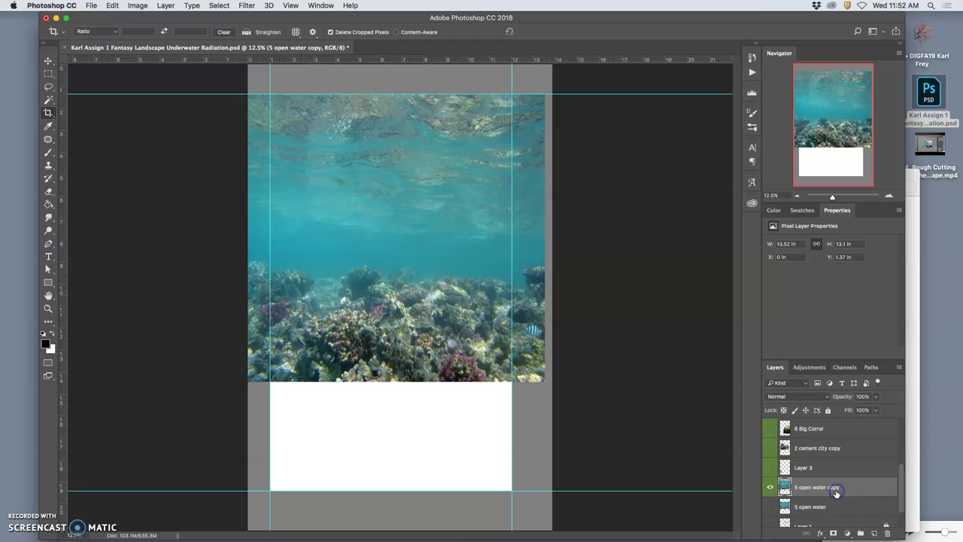
# - Apply Levels to 5 open water copy with the midtone input set to about 0.69
pyautogui.click(136, 6)
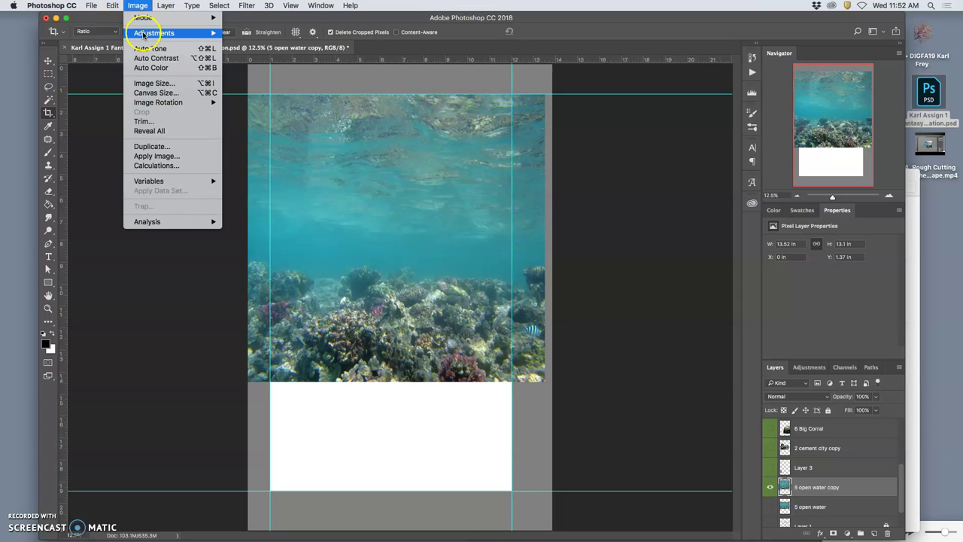
pyautogui.moveTo(143, 35)
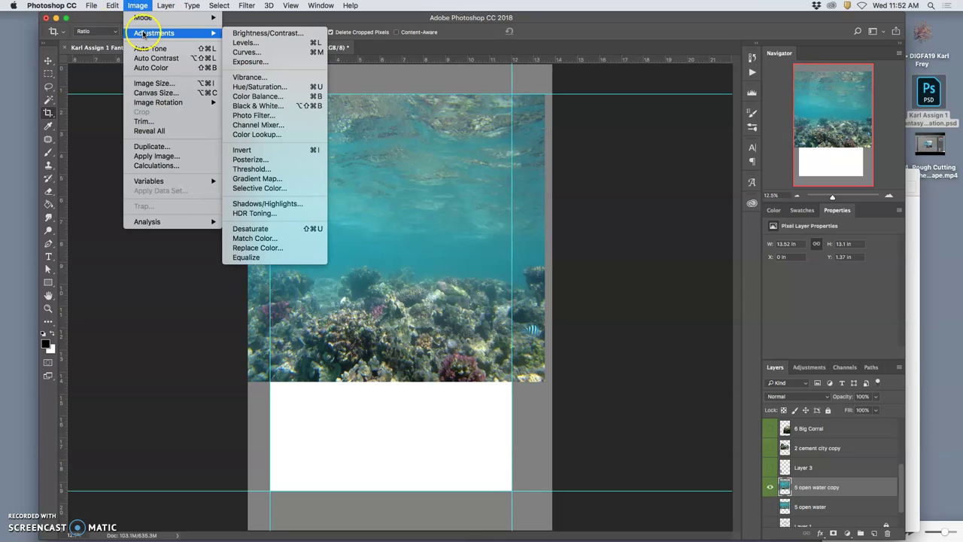
pyautogui.click(246, 43)
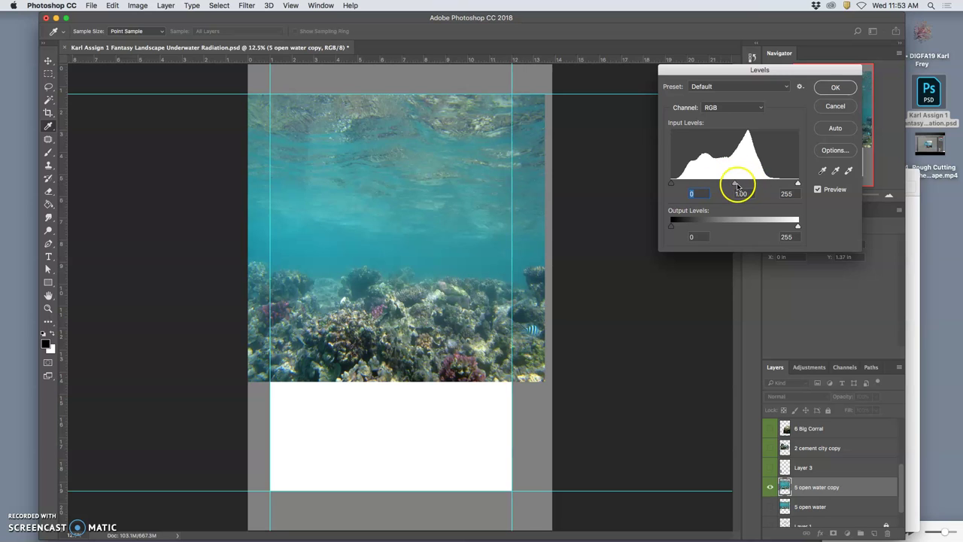
pyautogui.moveTo(734, 185)
pyautogui.mouseDown()
pyautogui.moveTo(747, 183)
pyautogui.moveTo(724, 183)
pyautogui.moveTo(753, 182)
pyautogui.mouseUp()
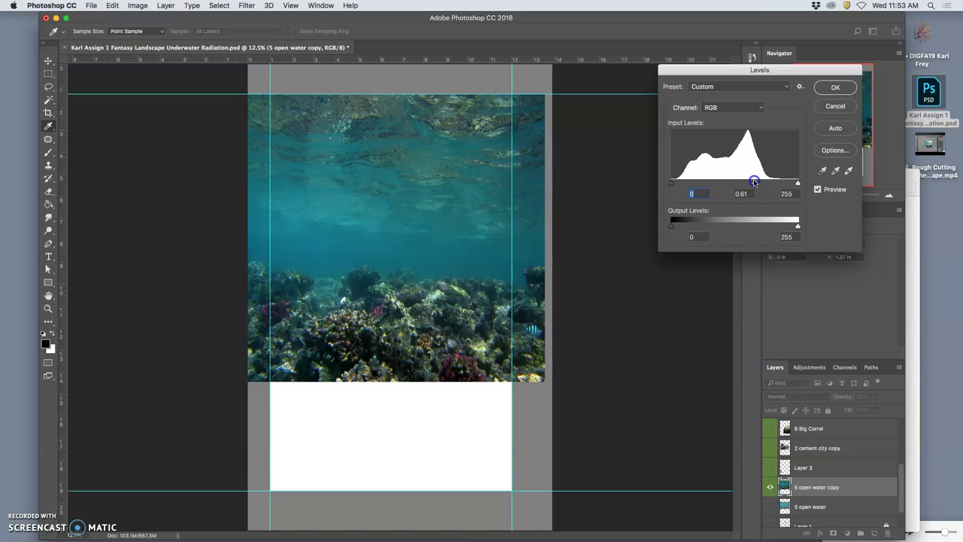
pyautogui.moveTo(754, 182); pyautogui.dragTo(776, 182)
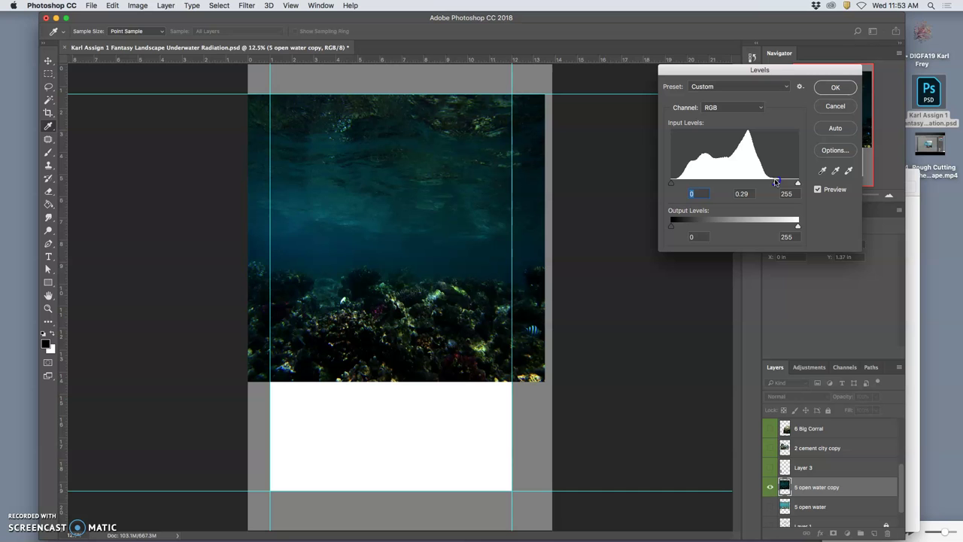
pyautogui.moveTo(776, 182); pyautogui.dragTo(747, 173)
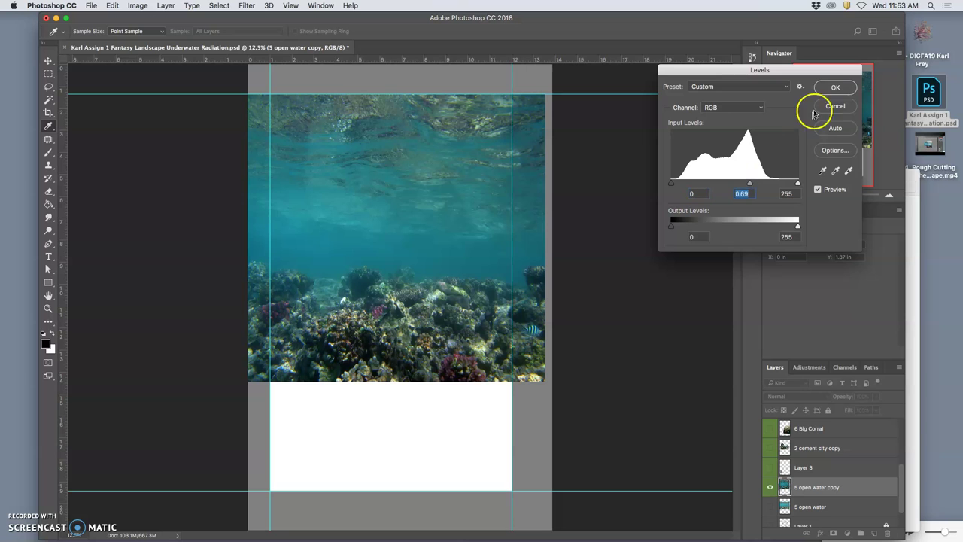
pyautogui.click(831, 88)
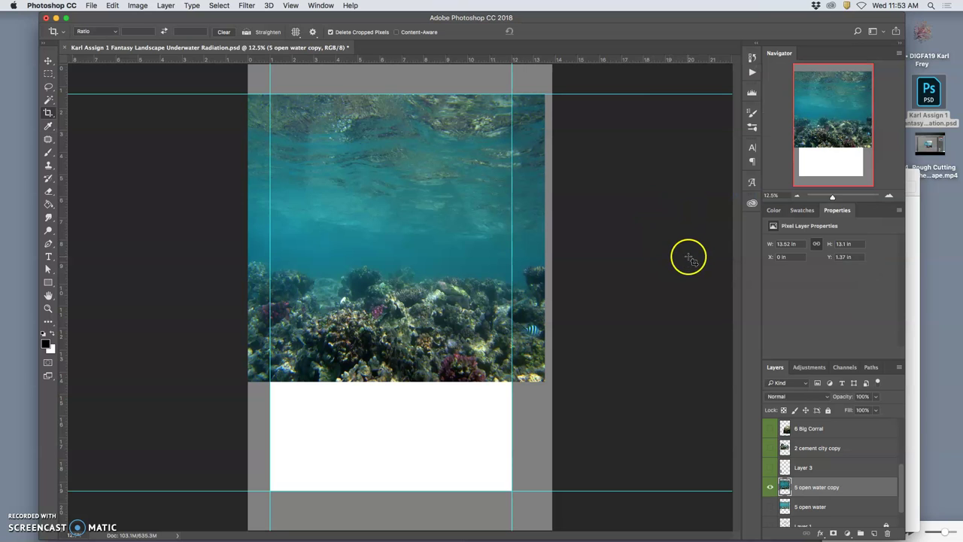
# - Apply a midtone Color Balance of about +37, −17, +24 to 5 open water copy
pyautogui.click(139, 6)
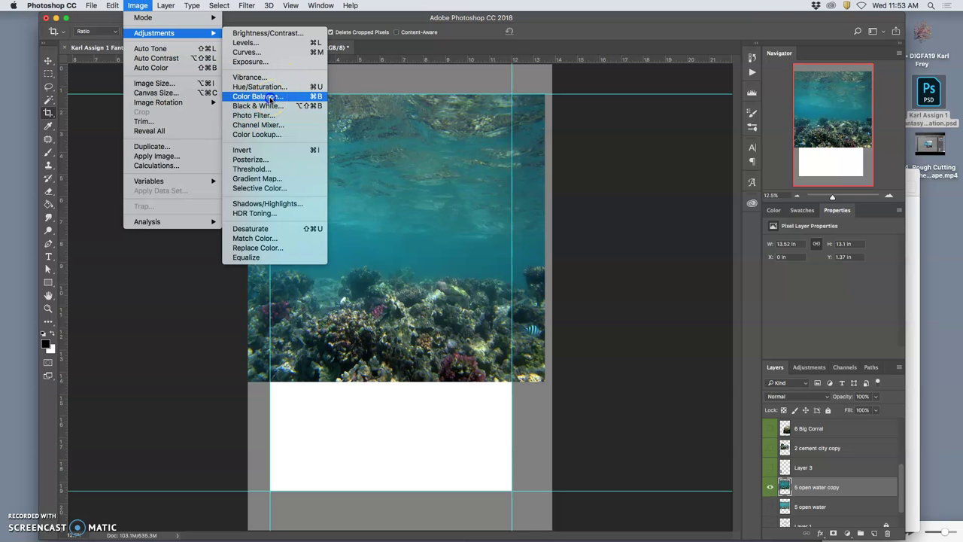
pyautogui.click(270, 98)
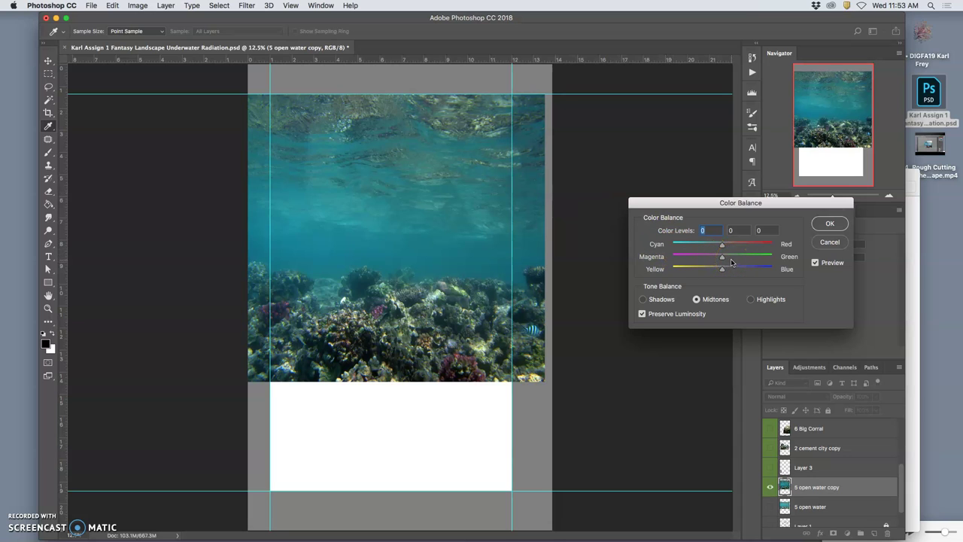
pyautogui.moveTo(730, 262); pyautogui.dragTo(724, 250)
pyautogui.click(722, 246)
pyautogui.moveTo(722, 246); pyautogui.dragTo(757, 245)
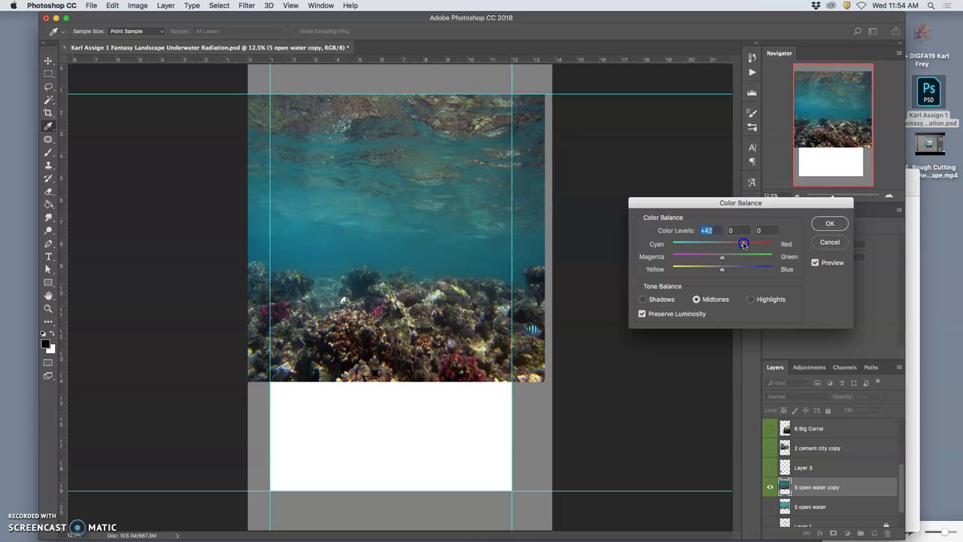
pyautogui.moveTo(722, 256)
pyautogui.mouseDown()
pyautogui.moveTo(756, 257)
pyautogui.moveTo(715, 258)
pyautogui.moveTo(717, 270)
pyautogui.mouseUp()
pyautogui.click(714, 260)
pyautogui.click(829, 223)
pyautogui.press('c')
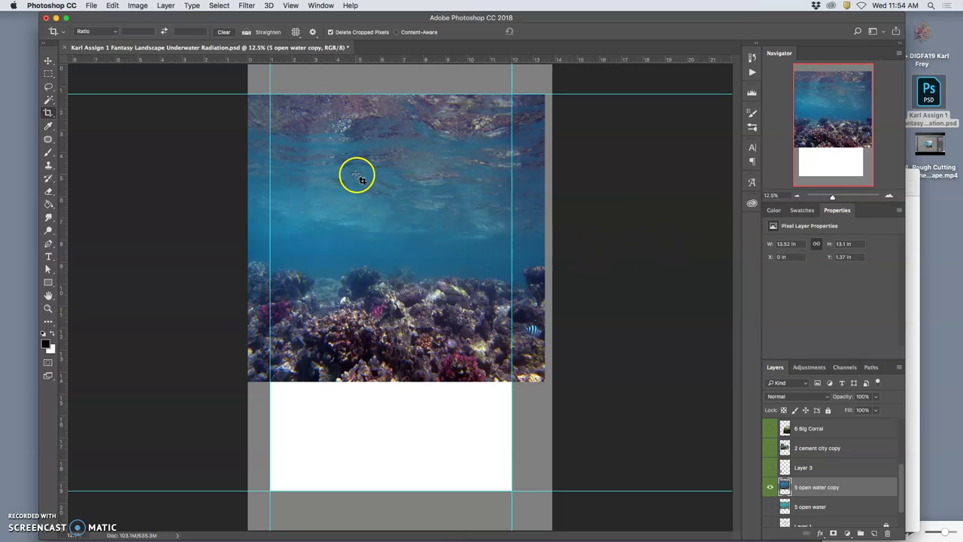
# - Apply Hue/Saturation with Hue +6 and Saturation −14 to 5 open water copy
pyautogui.click(138, 6)
pyautogui.moveTo(146, 32)
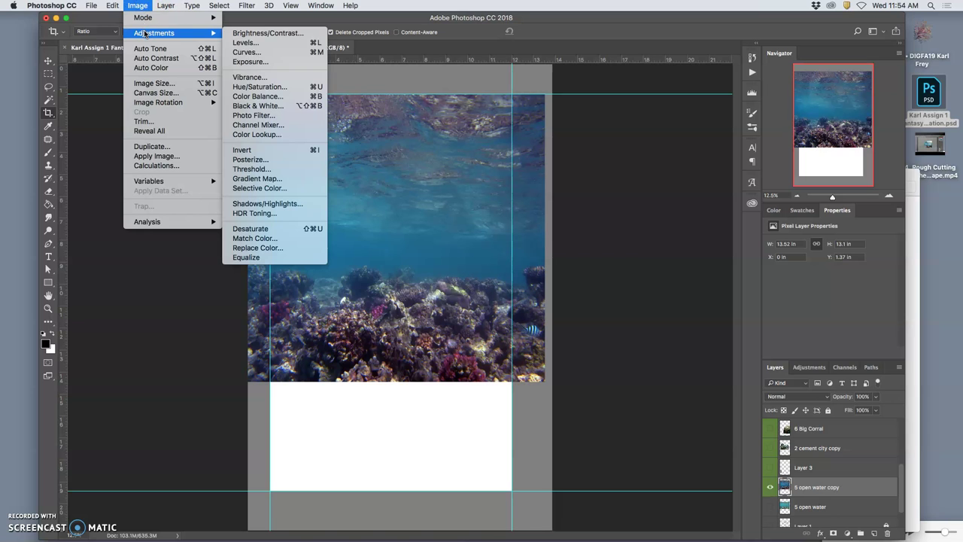
pyautogui.click(258, 87)
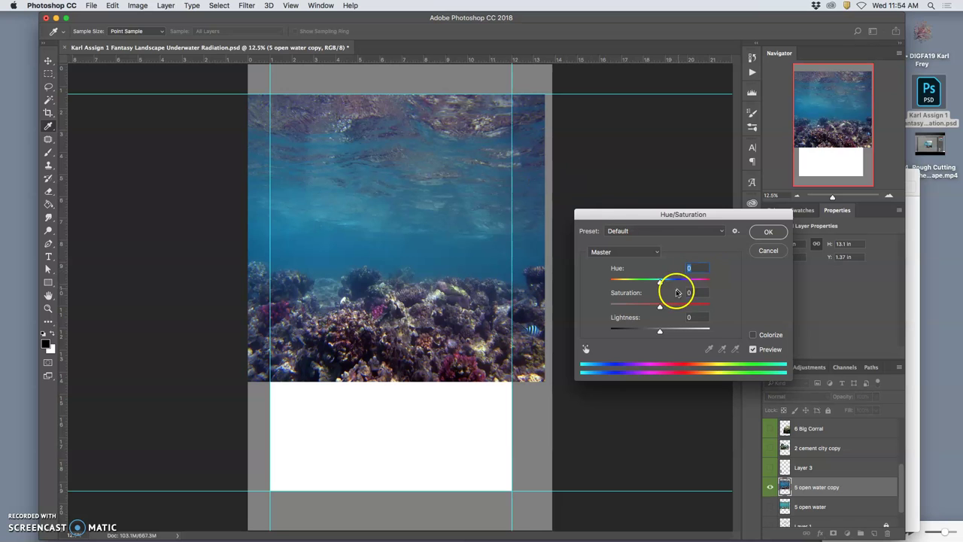
pyautogui.moveTo(659, 280)
pyautogui.mouseDown()
pyautogui.moveTo(713, 283)
pyautogui.moveTo(623, 284)
pyautogui.moveTo(661, 284)
pyautogui.mouseUp()
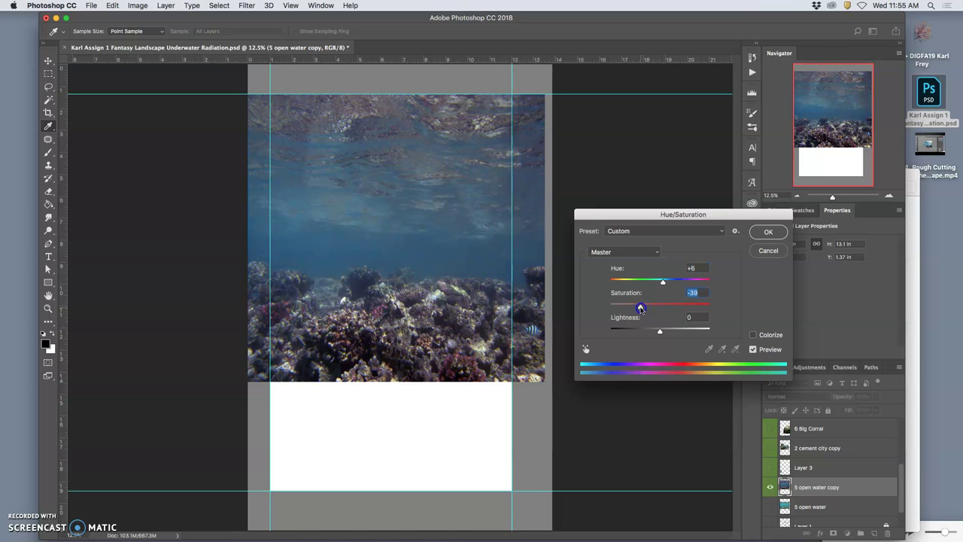
pyautogui.moveTo(647, 308)
pyautogui.mouseDown()
pyautogui.moveTo(679, 308)
pyautogui.moveTo(613, 309)
pyautogui.moveTo(720, 312)
pyautogui.moveTo(608, 308)
pyautogui.moveTo(658, 308)
pyautogui.moveTo(607, 309)
pyautogui.moveTo(638, 309)
pyautogui.mouseUp()
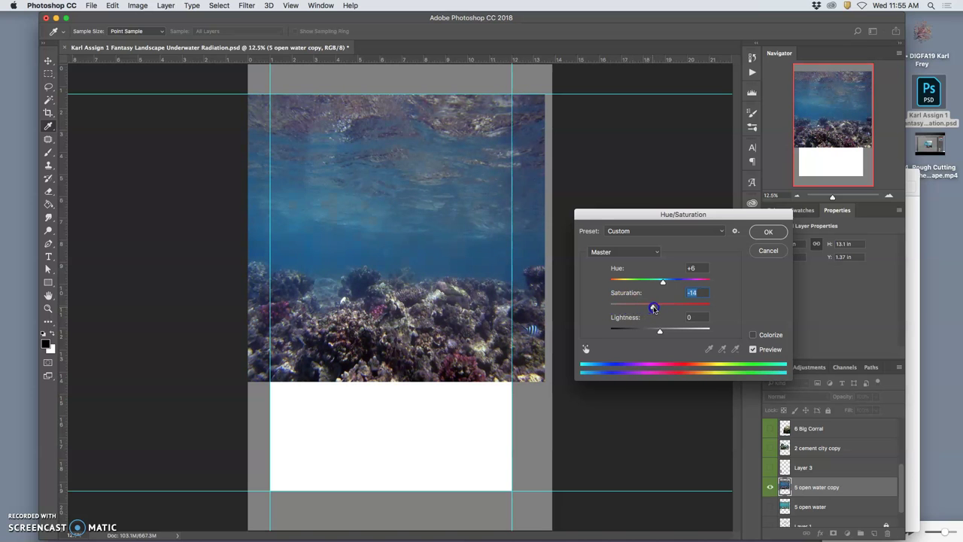
pyautogui.click(768, 232)
# - Compare the water before and after the Hue/Saturation change, then show and select Layer 3
pyautogui.press('c')
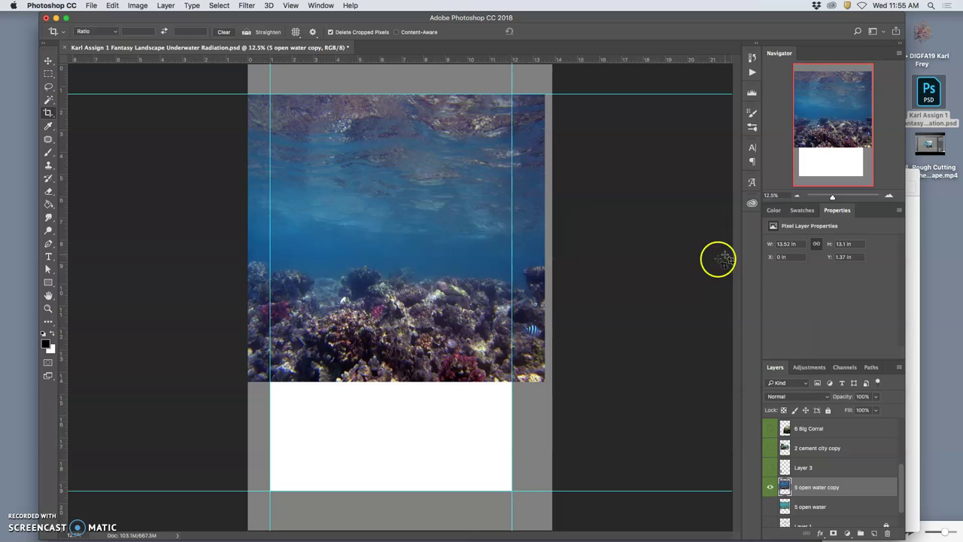
pyautogui.press('super+z')
pyautogui.press('super+z')
pyautogui.press('super+z')
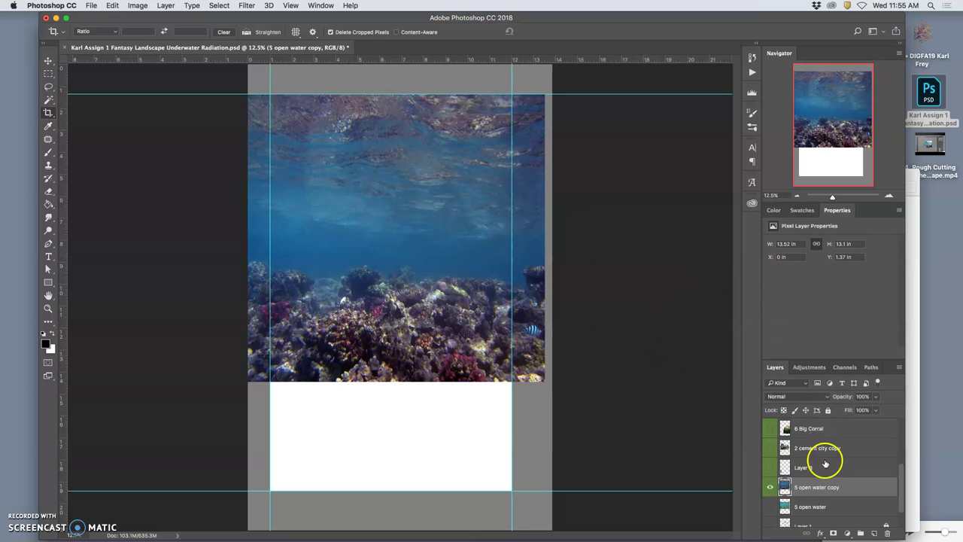
pyautogui.click(770, 468)
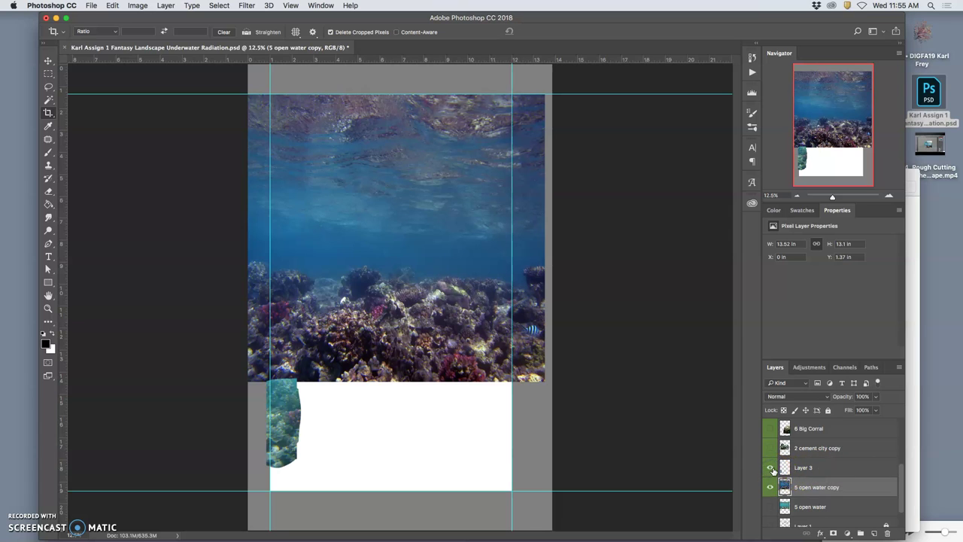
pyautogui.click(786, 469)
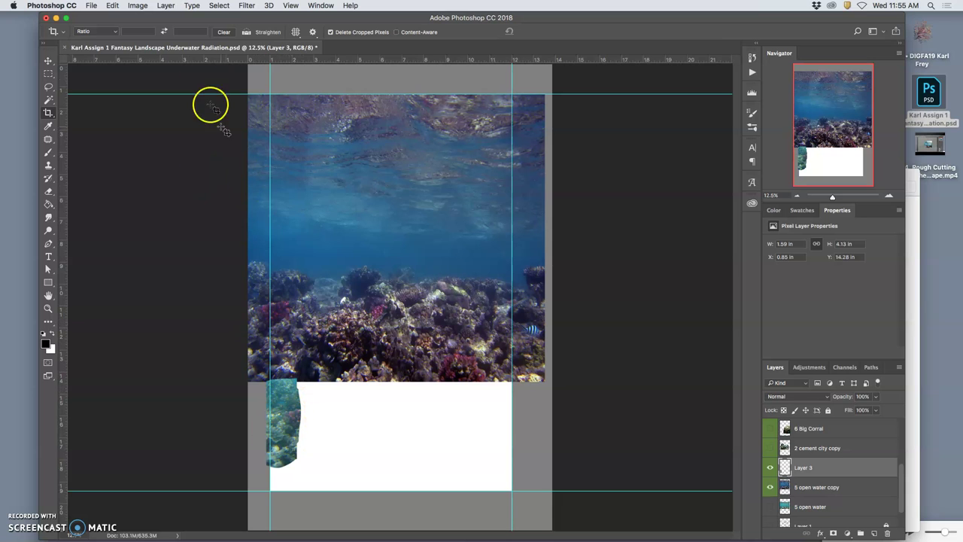
# - Darken Layer 3's coral patch with a Levels midtone of 0.58, then try Auto Tone and undo it
pyautogui.click(138, 6)
pyautogui.moveTo(161, 32)
pyautogui.click(256, 48)
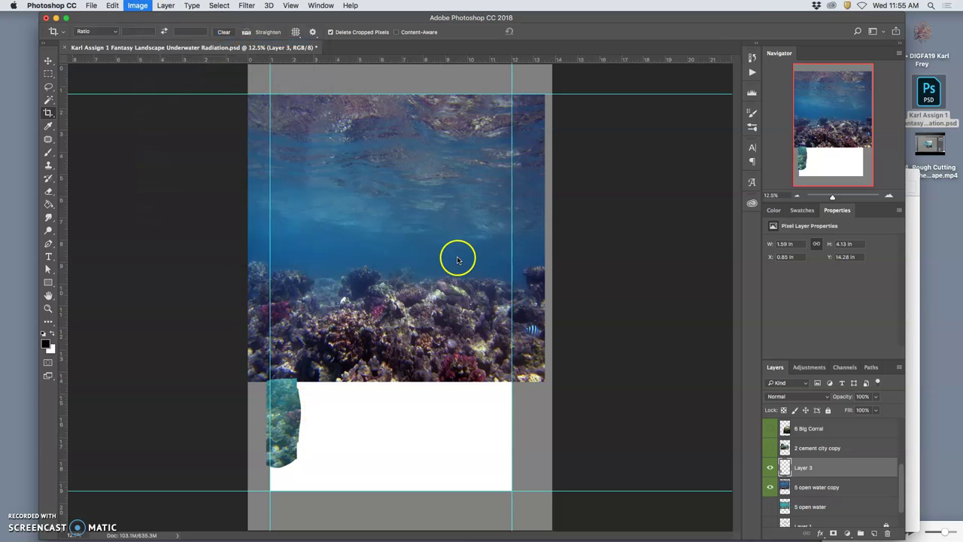
pyautogui.moveTo(734, 185); pyautogui.dragTo(760, 185)
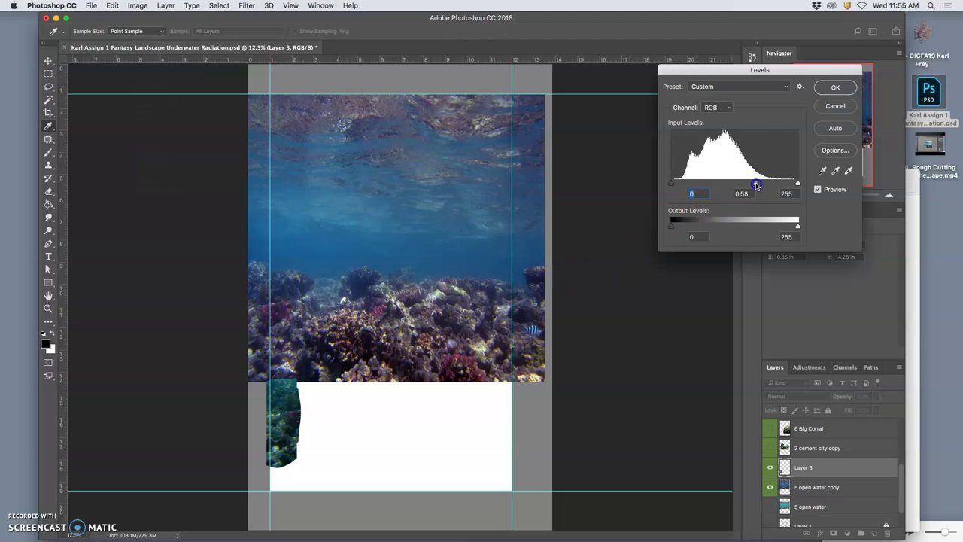
pyautogui.click(835, 87)
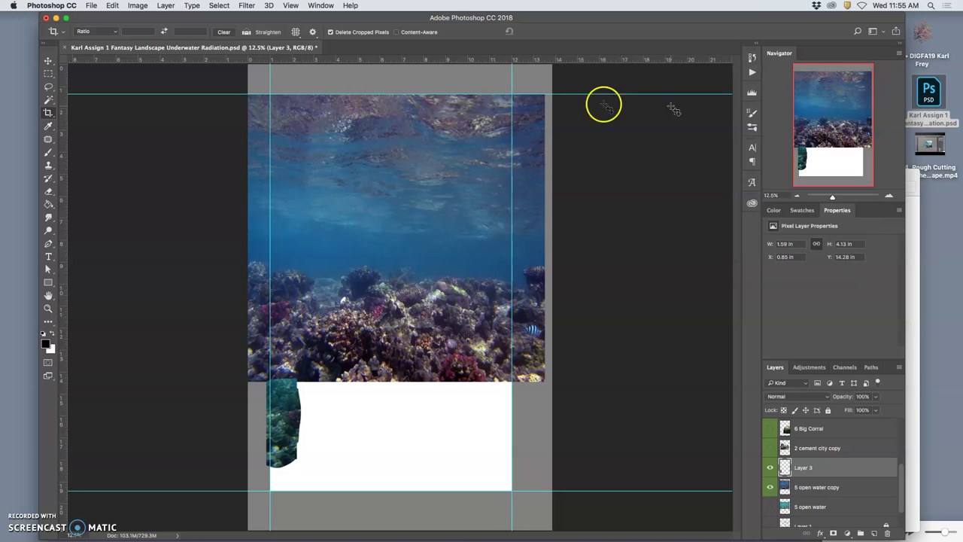
pyautogui.click(143, 5)
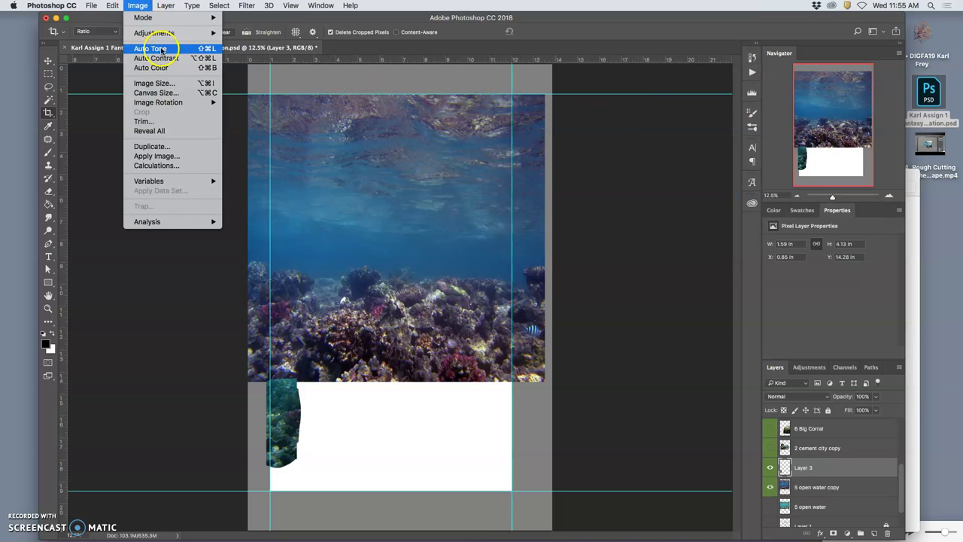
pyautogui.click(161, 47)
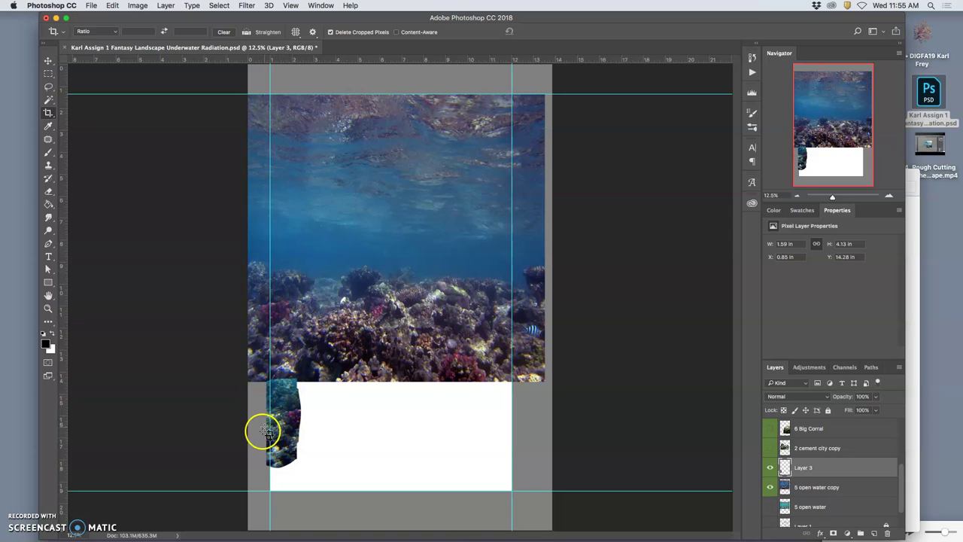
pyautogui.press('super+z')
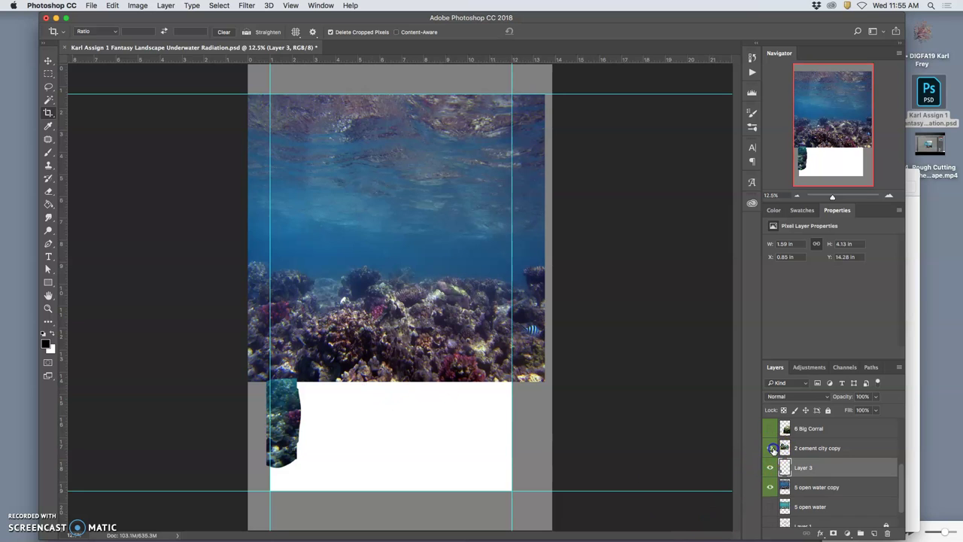
# - Show 2 cement city copy, compare 5 open water copy on/off, hide 5 open water, select Layer 3
pyautogui.click(770, 449)
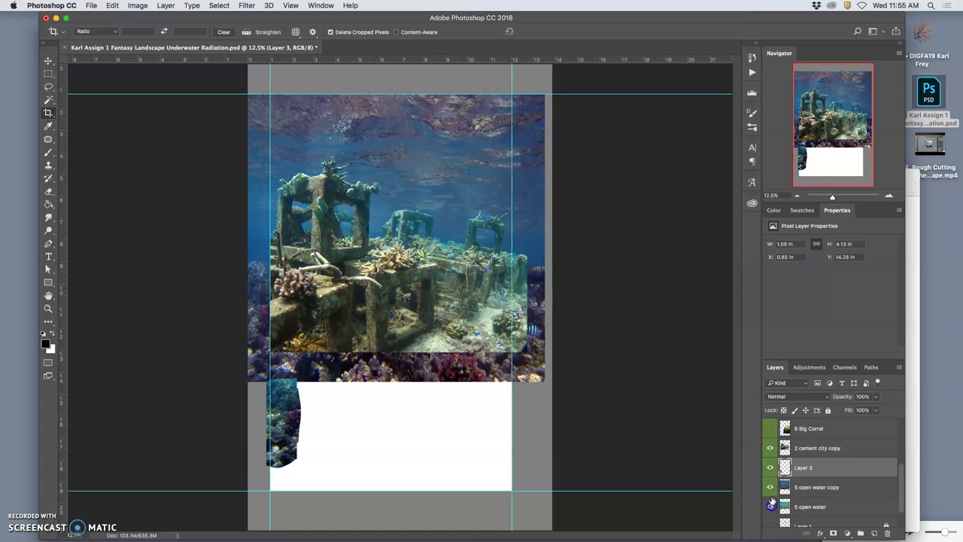
pyautogui.click(770, 487)
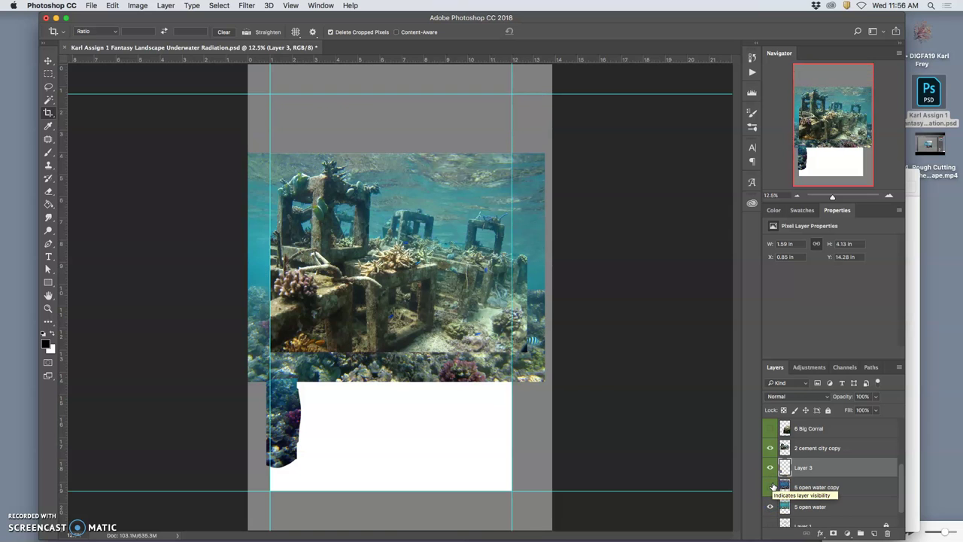
pyautogui.click(771, 486)
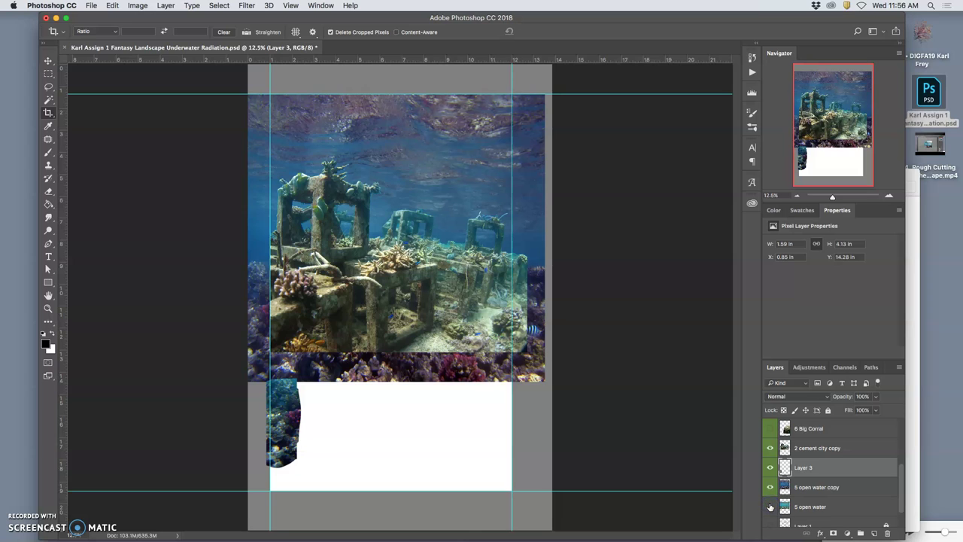
pyautogui.click(769, 506)
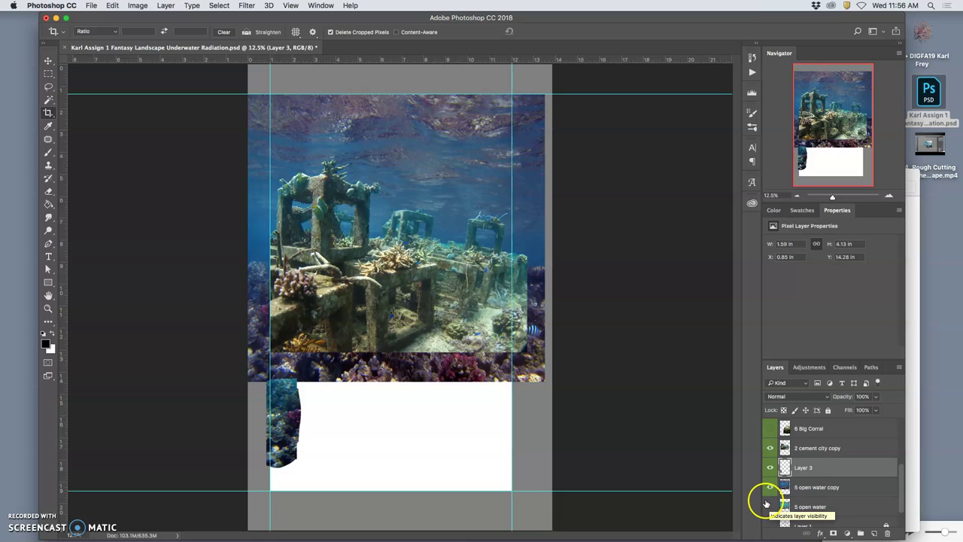
pyautogui.click(805, 468)
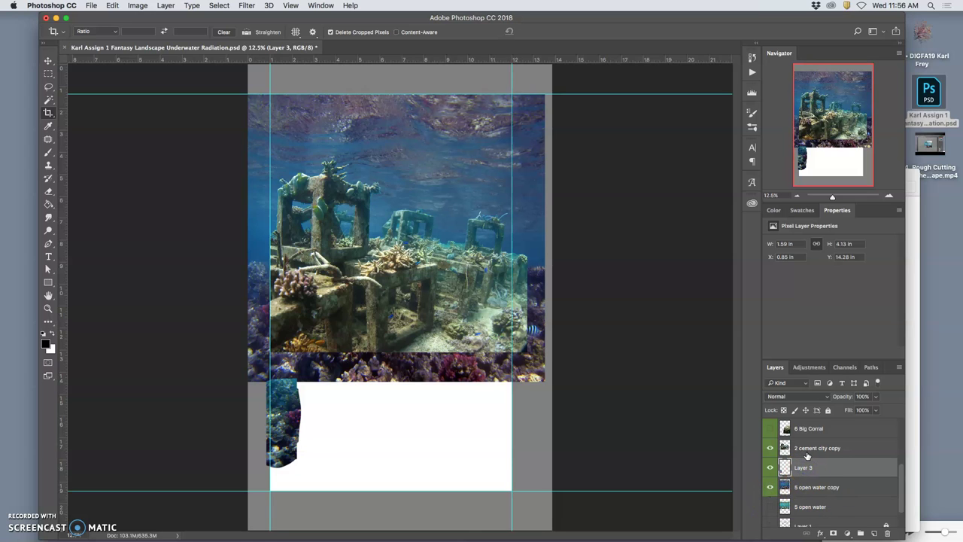